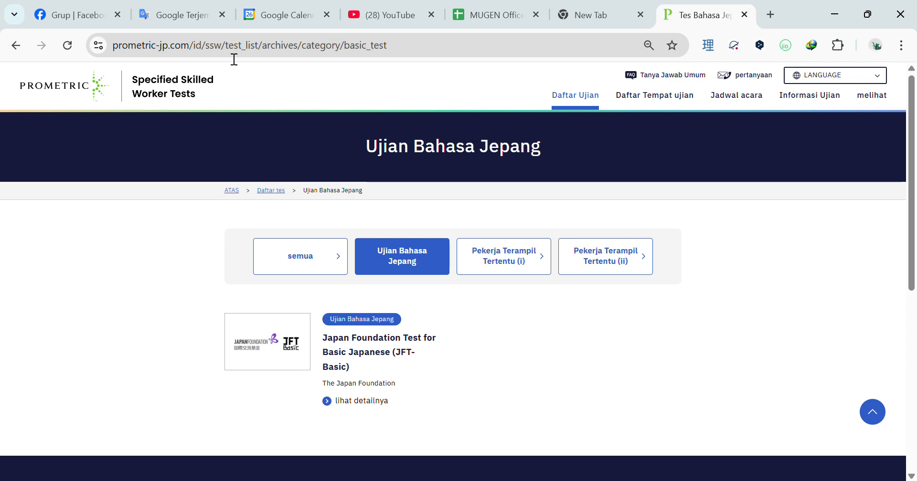
# - Select the page's web address, then deselect it
pyautogui.click(122, 56)
pyautogui.moveTo(122, 56); pyautogui.dragTo(394, 68)
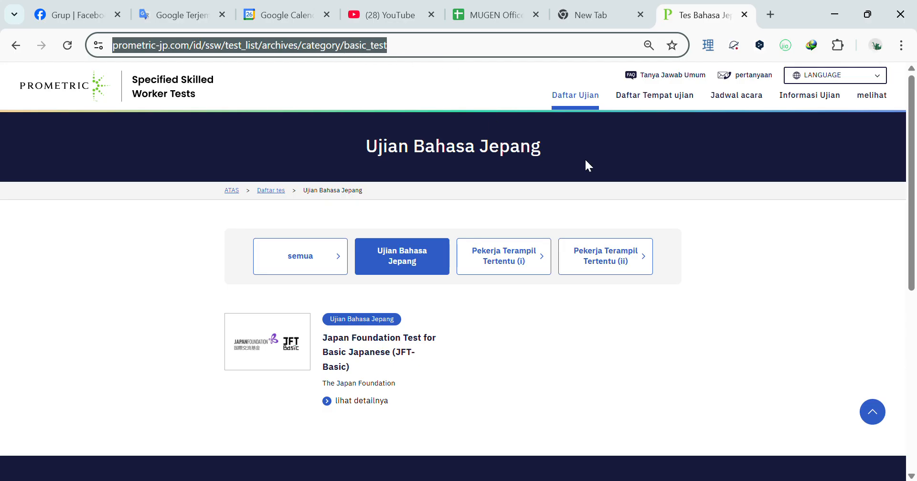
pyautogui.click(519, 169)
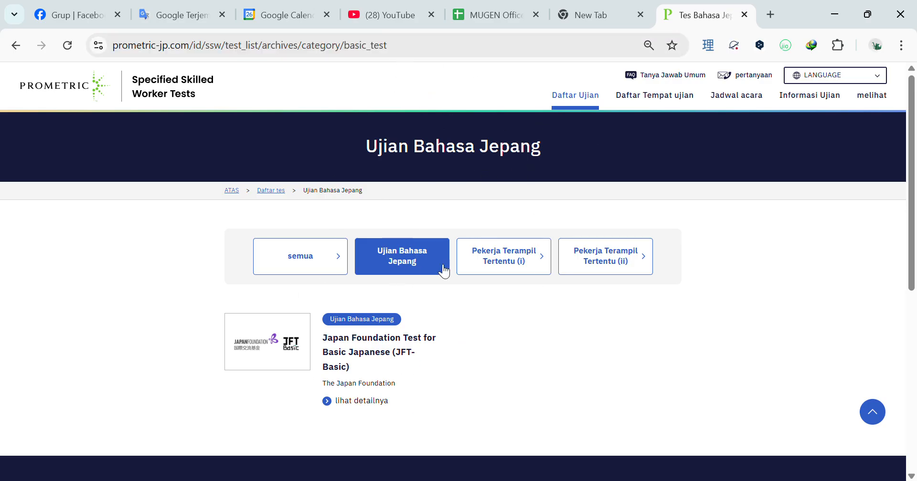
# - Open the JFT-Basic card and read past the Pemberitahuan Penting box to the ID and login sections
pyautogui.click(299, 356)
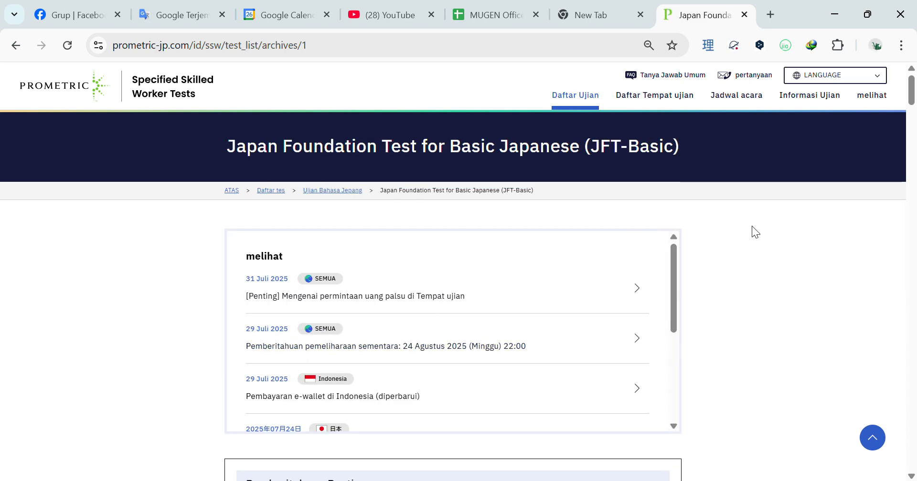
pyautogui.scroll(-5, 752, 227)
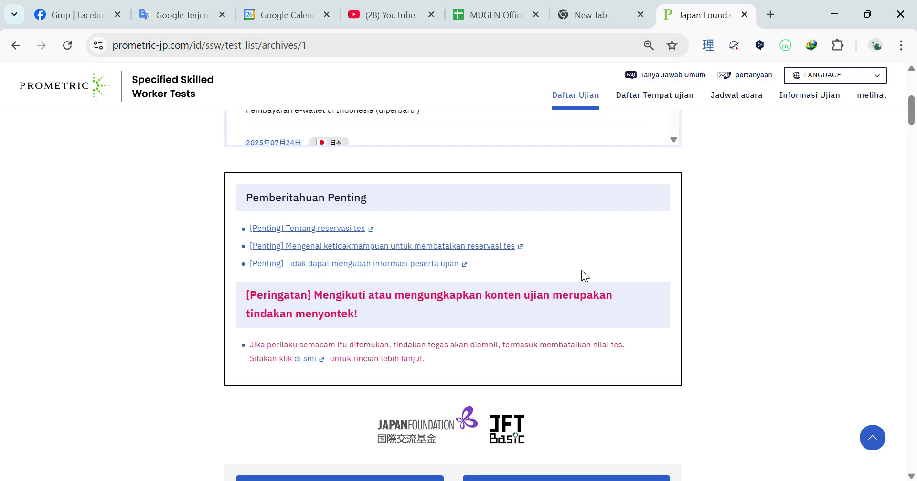
pyautogui.scroll(2, 581, 271)
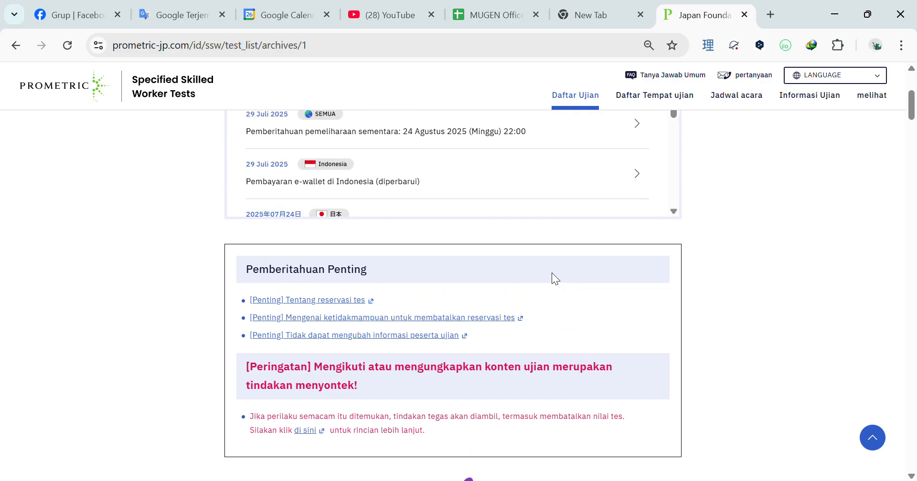
pyautogui.scroll(-2, 352, 320)
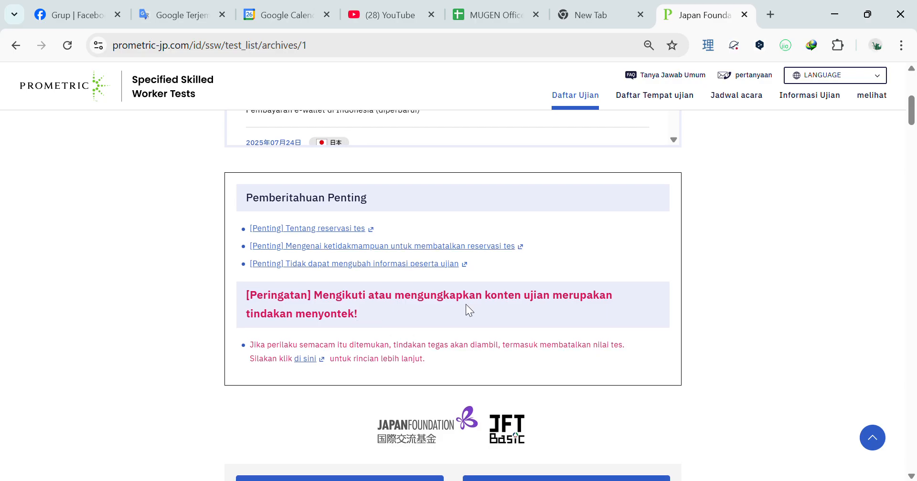
pyautogui.moveTo(318, 296); pyautogui.dragTo(306, 316)
pyautogui.click(395, 311)
pyautogui.click(434, 307)
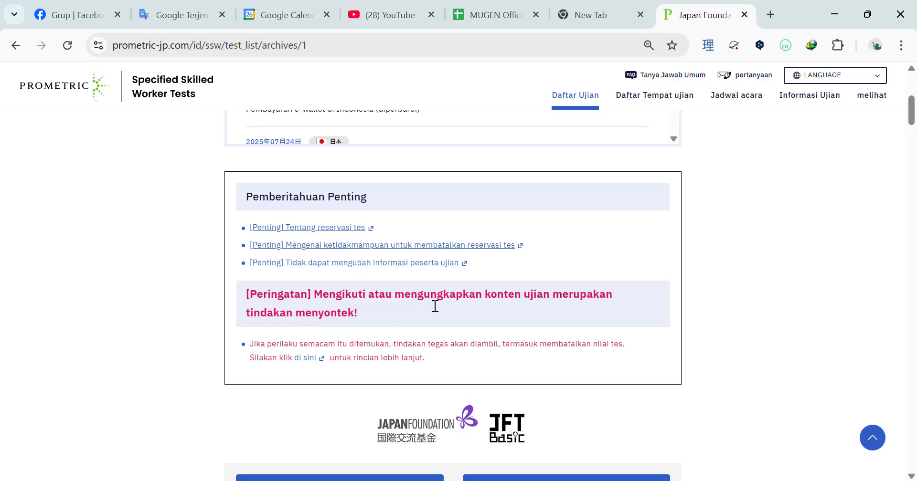
pyautogui.scroll(-5, 435, 306)
pyautogui.scroll(4, 433, 306)
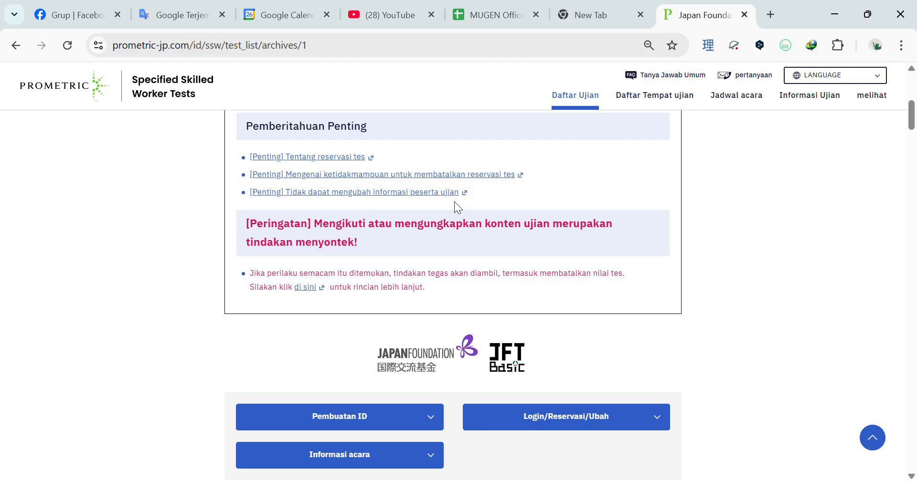
pyautogui.scroll(-3, 513, 213)
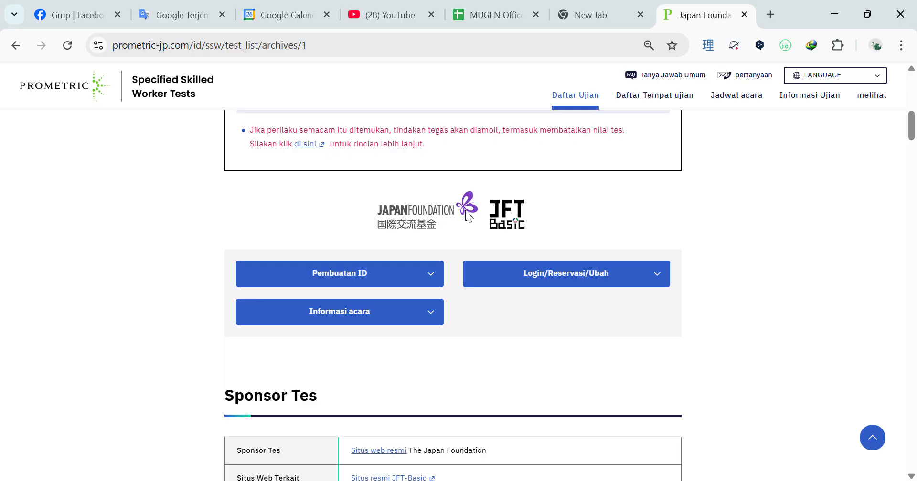
pyautogui.scroll(-2, 477, 207)
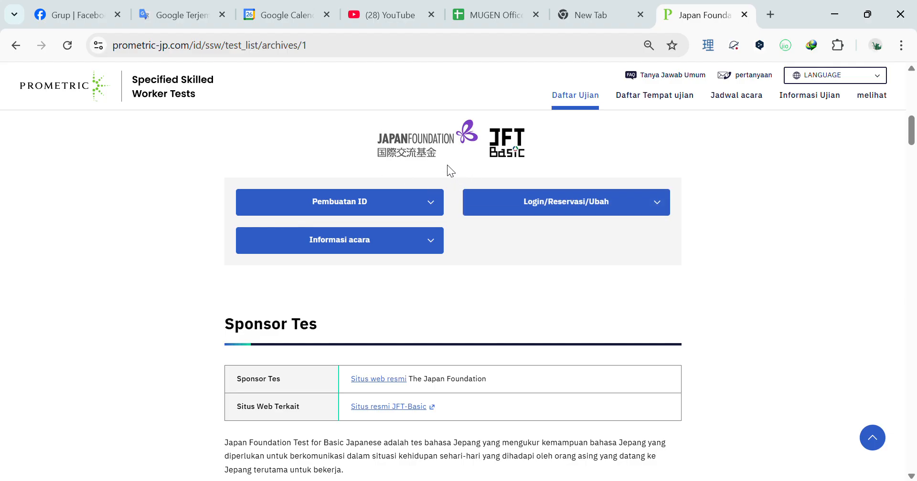
# - Open Login/Reservasi/Ubah in a new tab and log in with the pasted Prometric ID and password
pyautogui.click(529, 204)
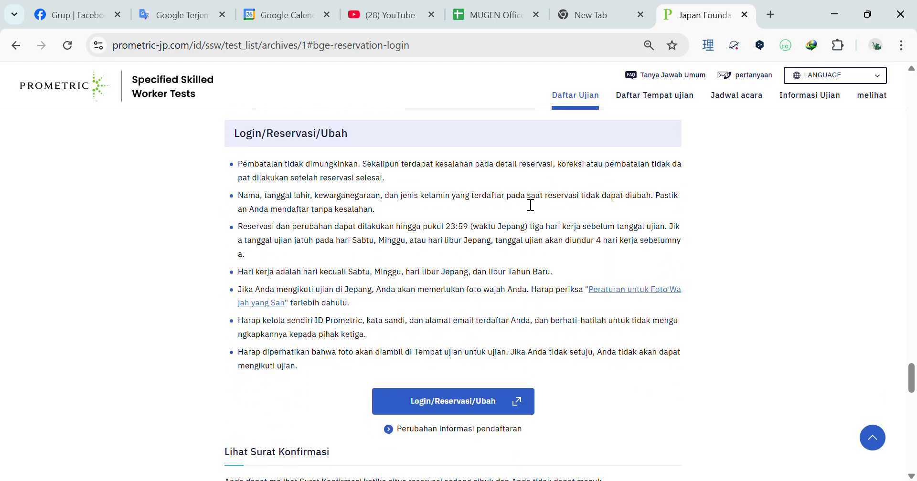
pyautogui.click(483, 404)
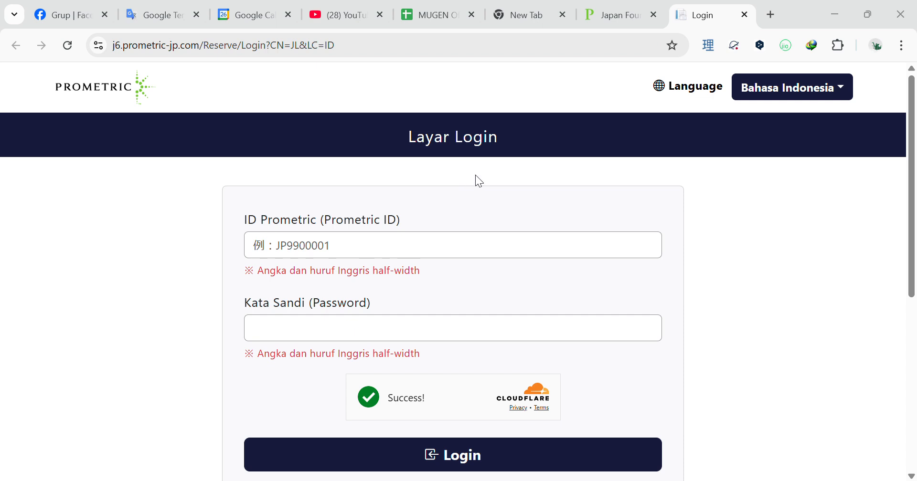
pyautogui.click(346, 256)
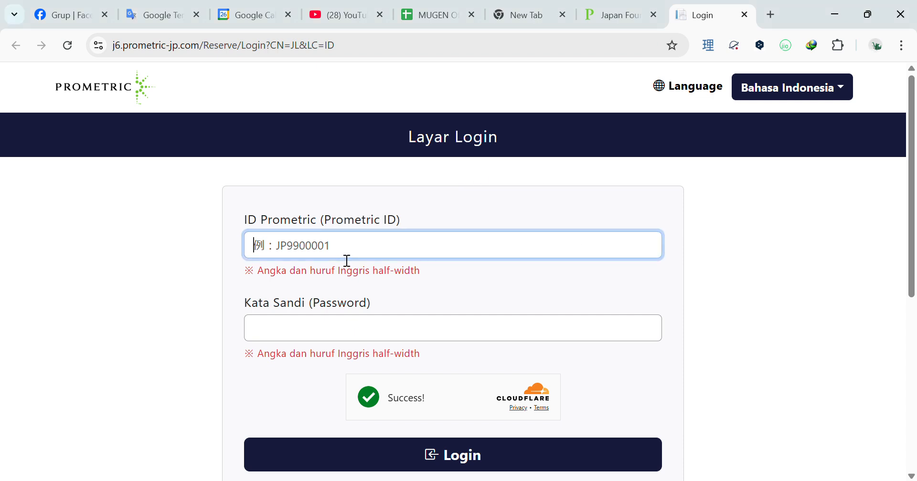
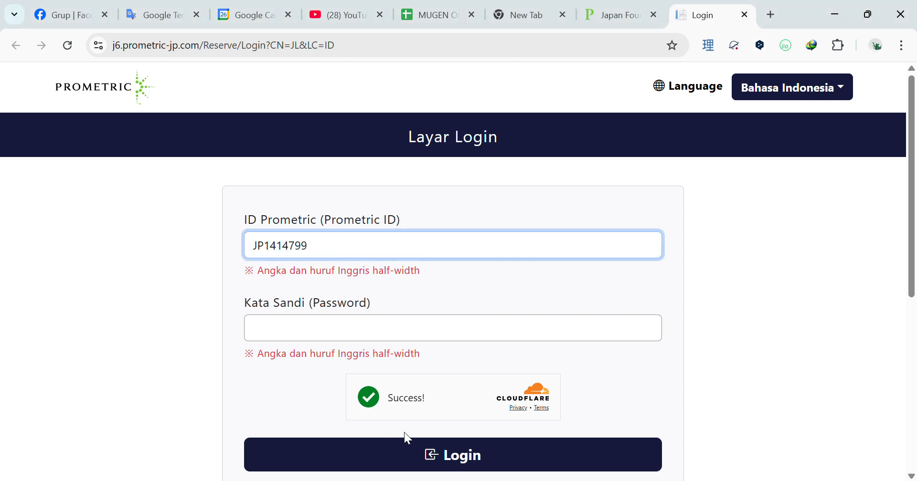
pyautogui.click(377, 480)
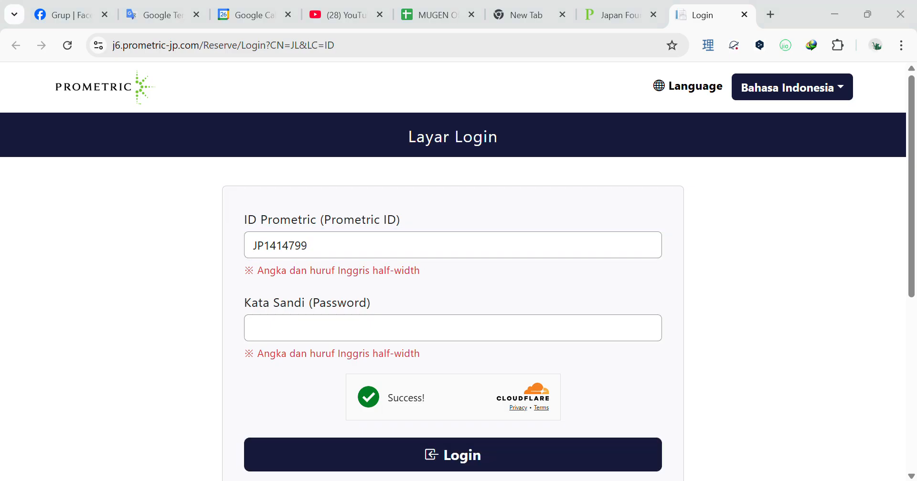
pyautogui.click(479, 292)
pyautogui.click(483, 336)
pyautogui.hotkey('ctrl', 'v')
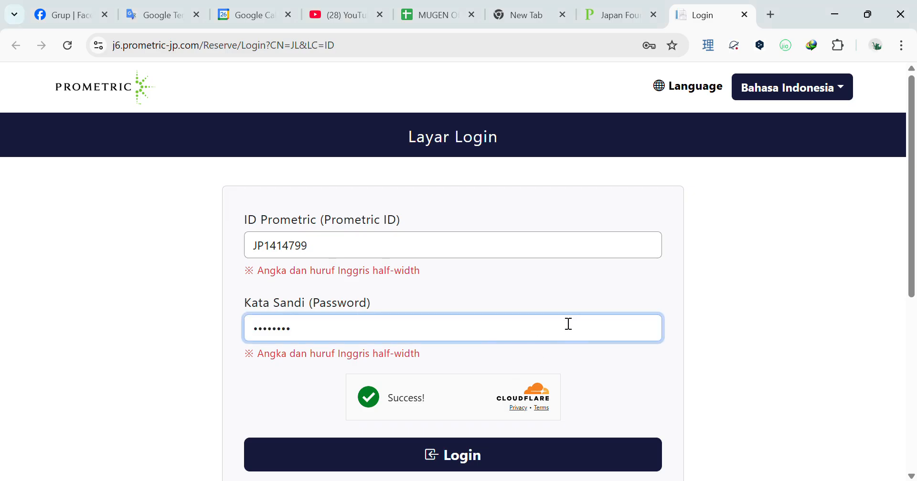
pyautogui.scroll(-2, 564, 324)
pyautogui.click(486, 386)
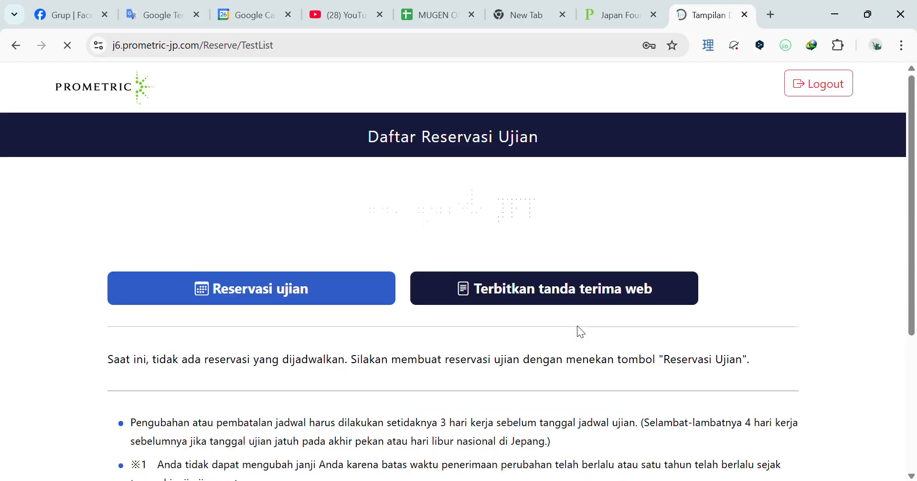
pyautogui.scroll(-2, 526, 266)
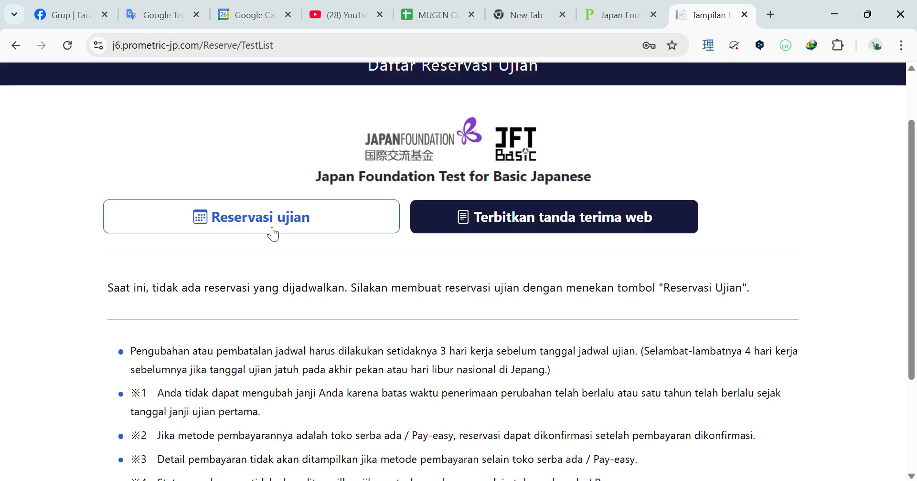
pyautogui.click(270, 228)
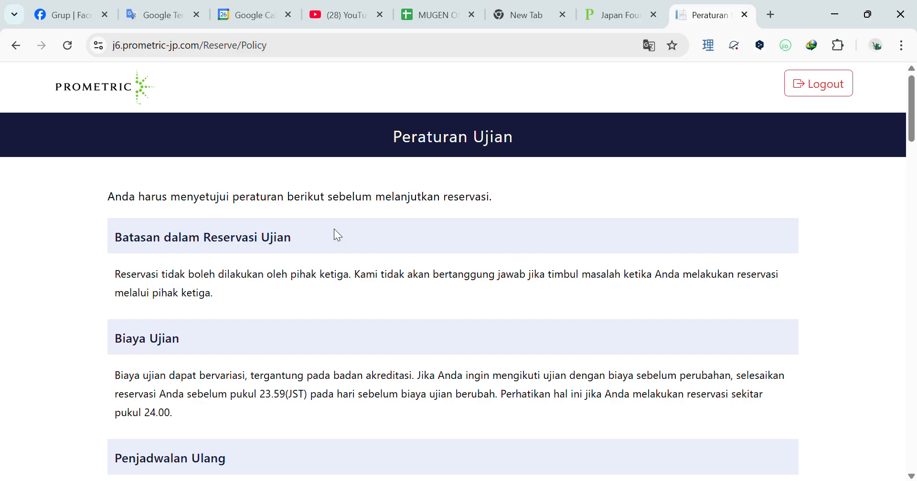
pyautogui.scroll(-3, 511, 284)
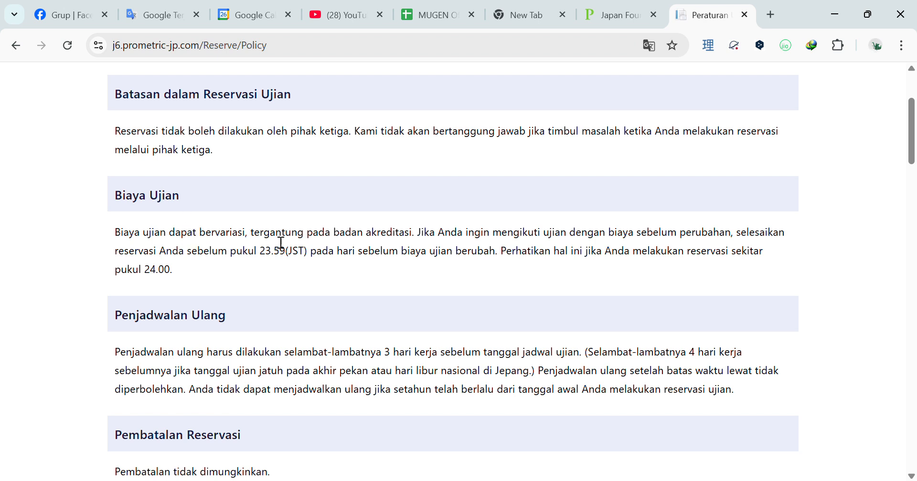
pyautogui.scroll(-1, 344, 259)
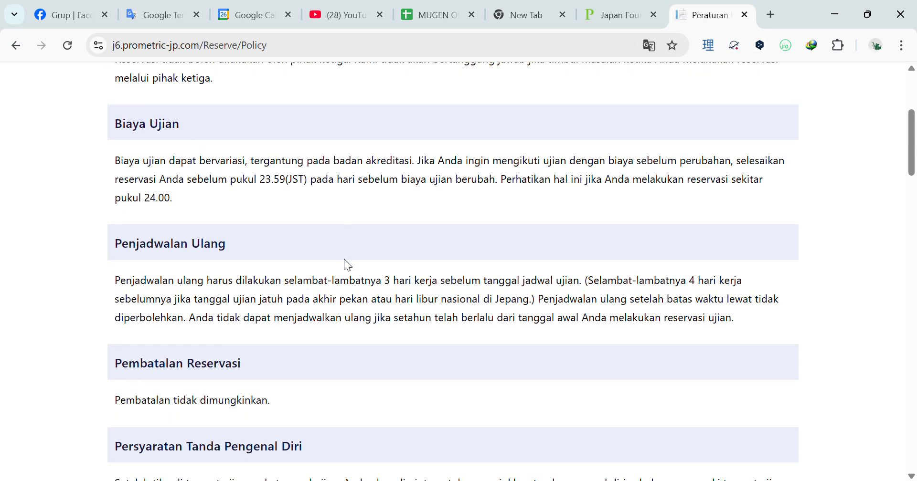
pyautogui.scroll(-1, 344, 258)
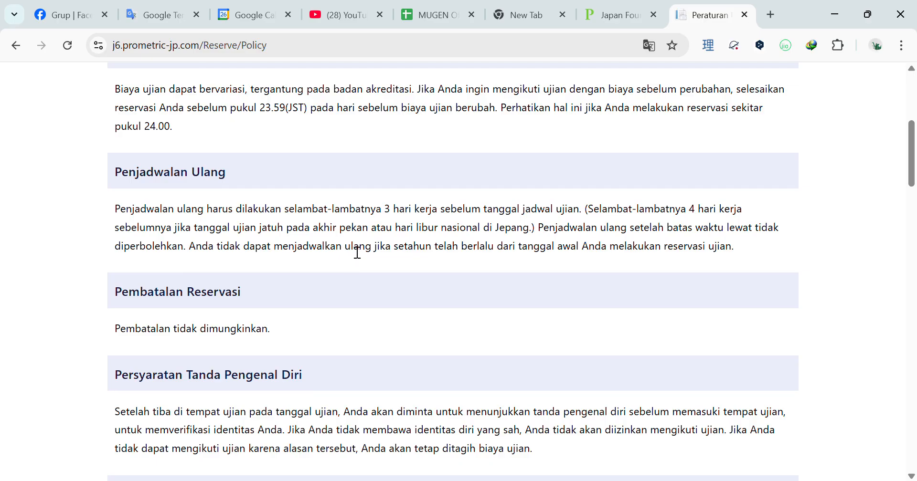
pyautogui.moveTo(231, 181); pyautogui.dragTo(154, 181)
pyautogui.moveTo(290, 213); pyautogui.dragTo(409, 216)
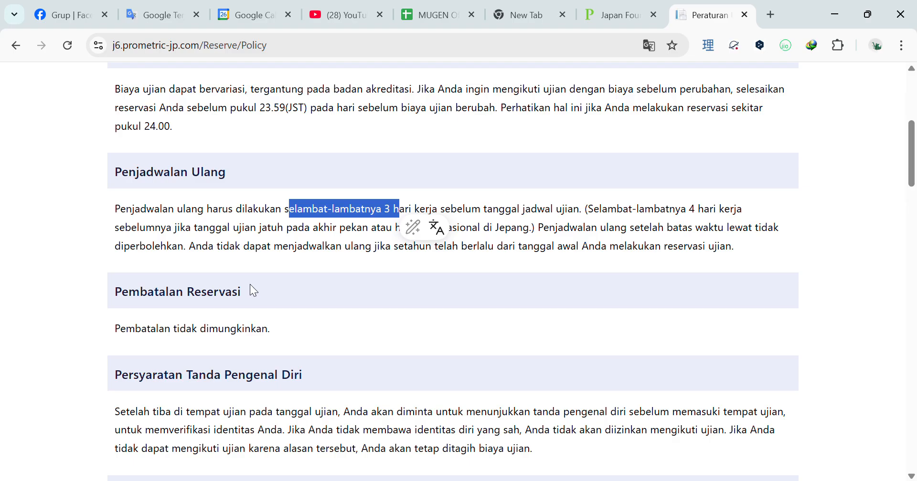
pyautogui.scroll(-5, 234, 305)
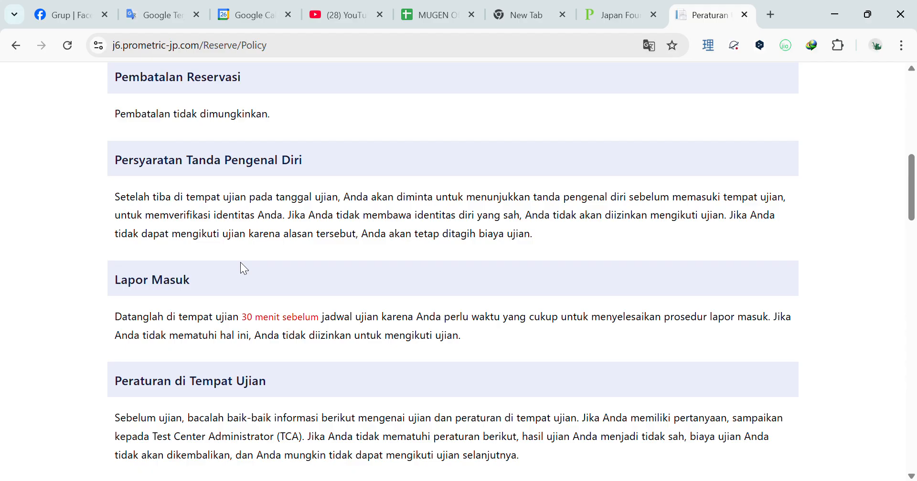
pyautogui.moveTo(209, 274); pyautogui.dragTo(117, 279)
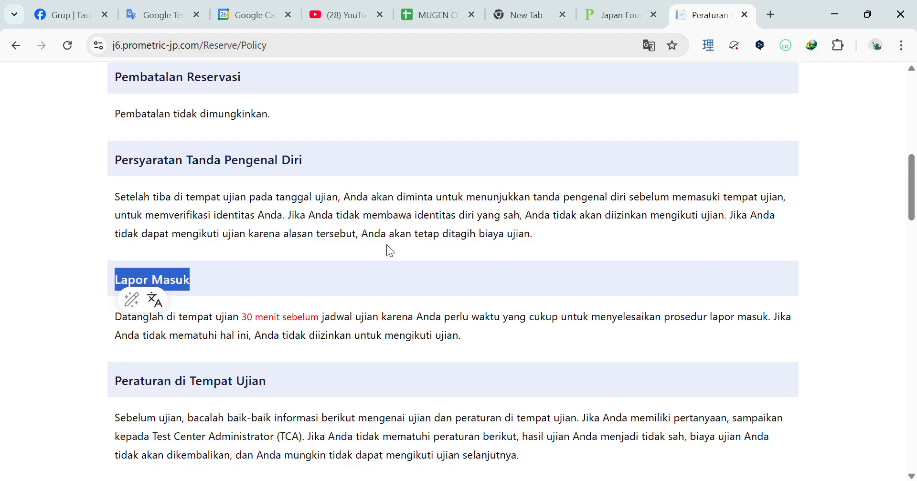
pyautogui.moveTo(179, 170); pyautogui.dragTo(304, 167)
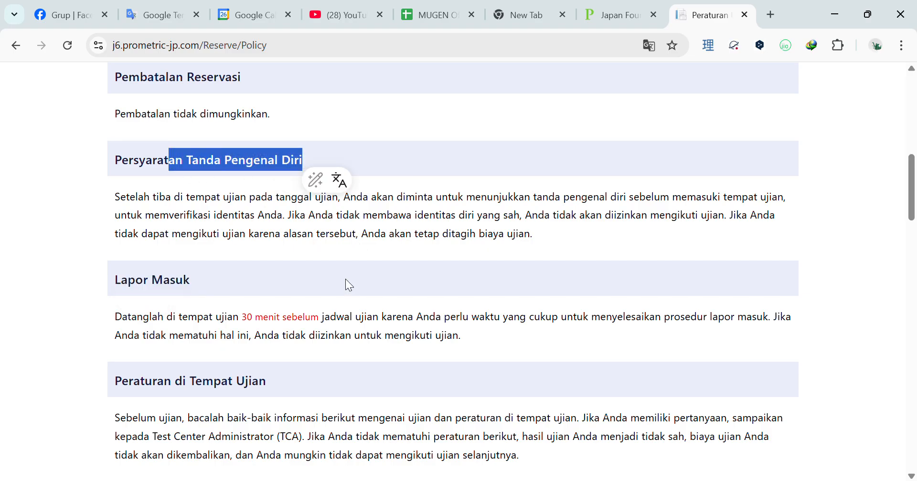
pyautogui.scroll(-1, 346, 279)
pyautogui.moveTo(175, 310); pyautogui.dragTo(269, 315)
pyautogui.scroll(-2, 420, 329)
pyautogui.click(415, 332)
pyautogui.scroll(-1, 414, 332)
pyautogui.scroll(-1, 418, 338)
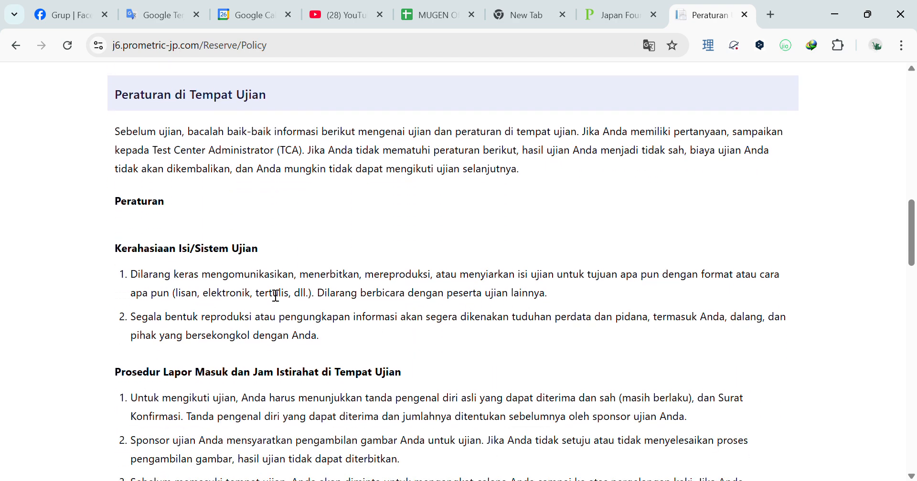
pyautogui.scroll(-5, 273, 282)
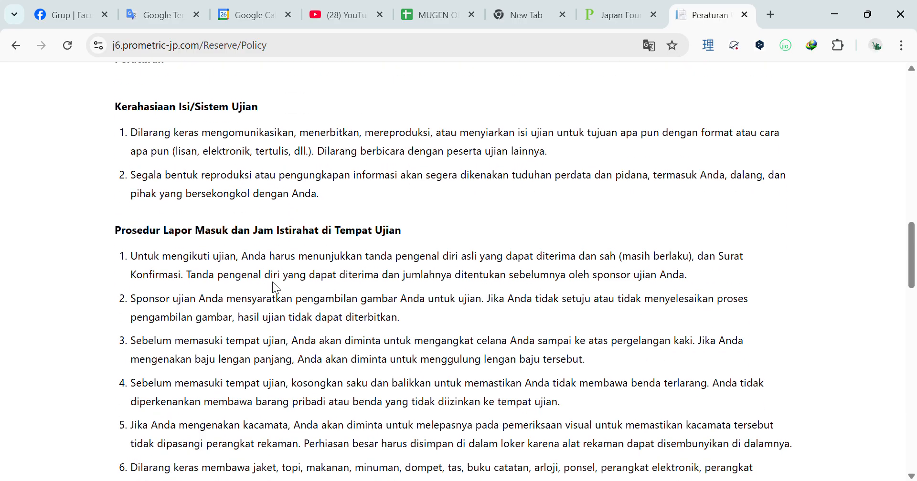
pyautogui.scroll(3, 280, 289)
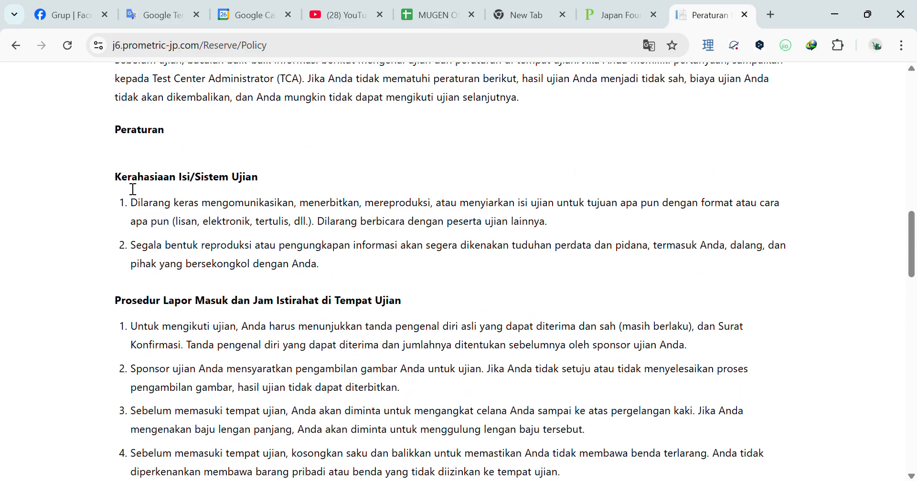
pyautogui.moveTo(114, 128); pyautogui.dragTo(356, 254)
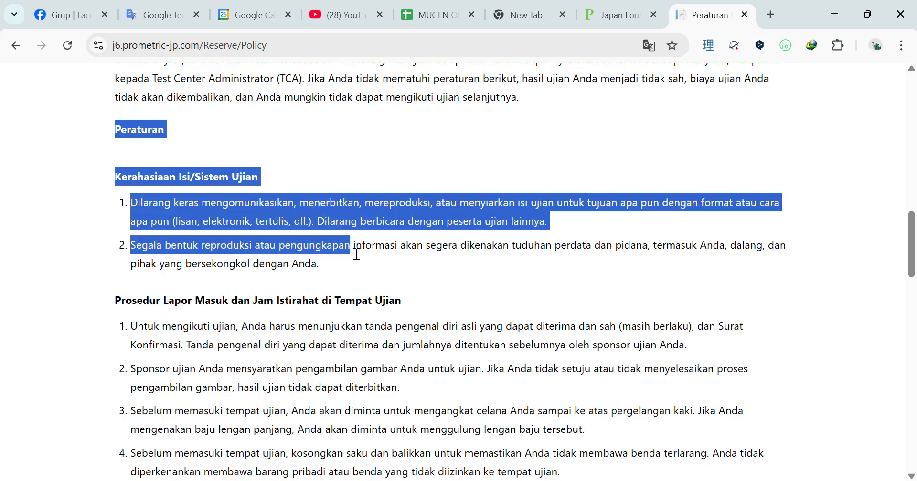
pyautogui.click(291, 235)
pyautogui.scroll(-8, 292, 235)
pyautogui.scroll(-17, 295, 241)
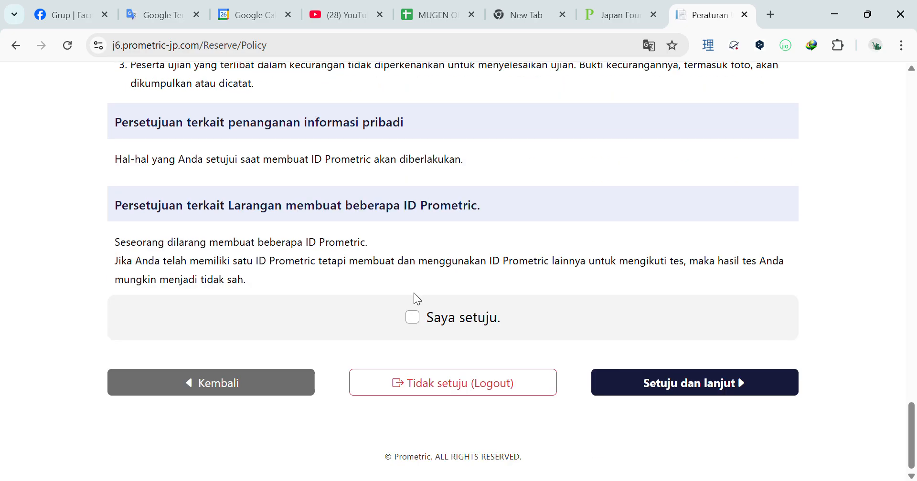
pyautogui.click(412, 317)
# - Agree and continue, dismiss the personal-information notice, and go on to the reservation procedure
pyautogui.click(716, 387)
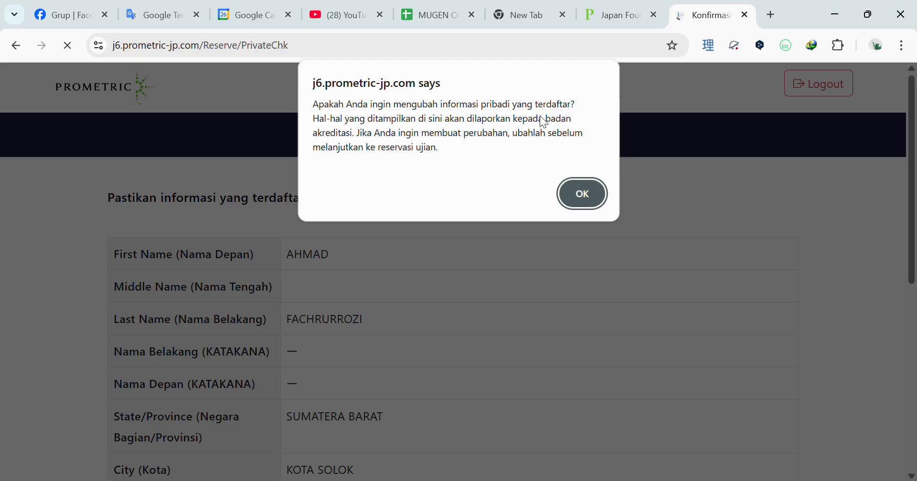
pyautogui.click(588, 191)
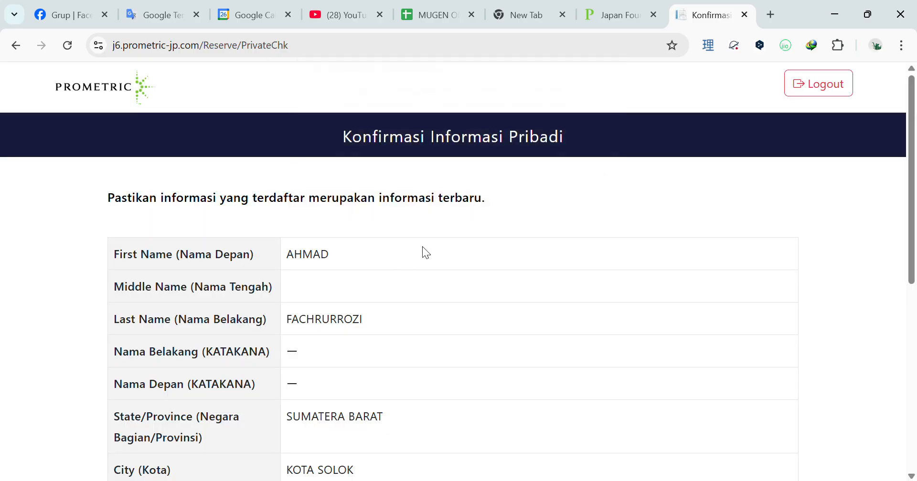
pyautogui.scroll(-10, 422, 246)
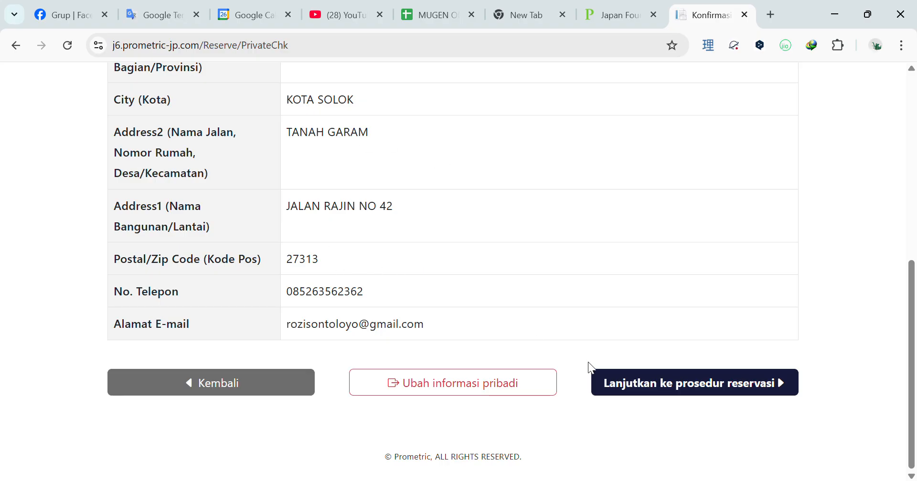
pyautogui.click(649, 388)
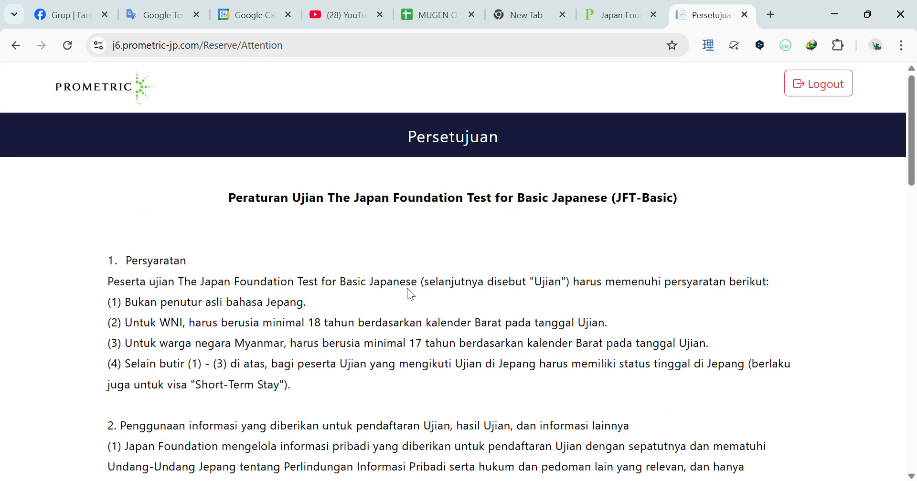
# - Read the JFT-Basic eligibility rules (Indonesians 18+, Myanmar 17+) and agree to them
pyautogui.scroll(-1, 407, 288)
pyautogui.moveTo(244, 128); pyautogui.dragTo(612, 133)
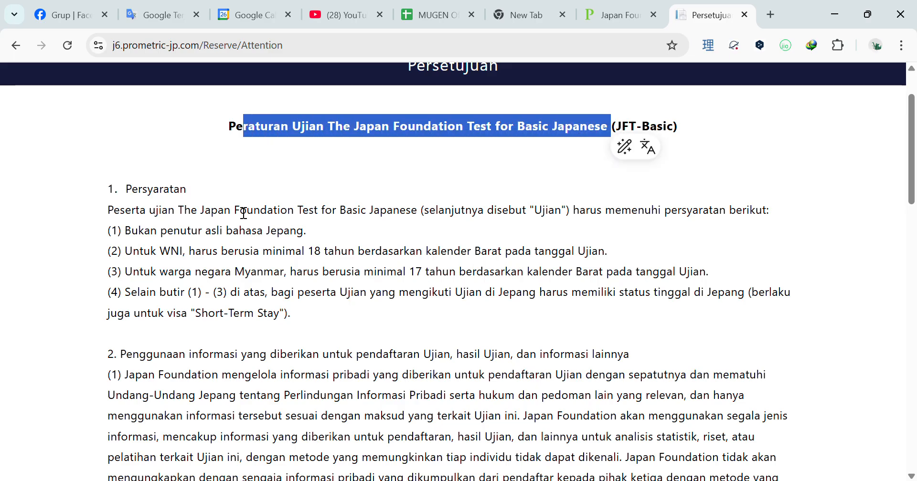
pyautogui.scroll(-3, 456, 219)
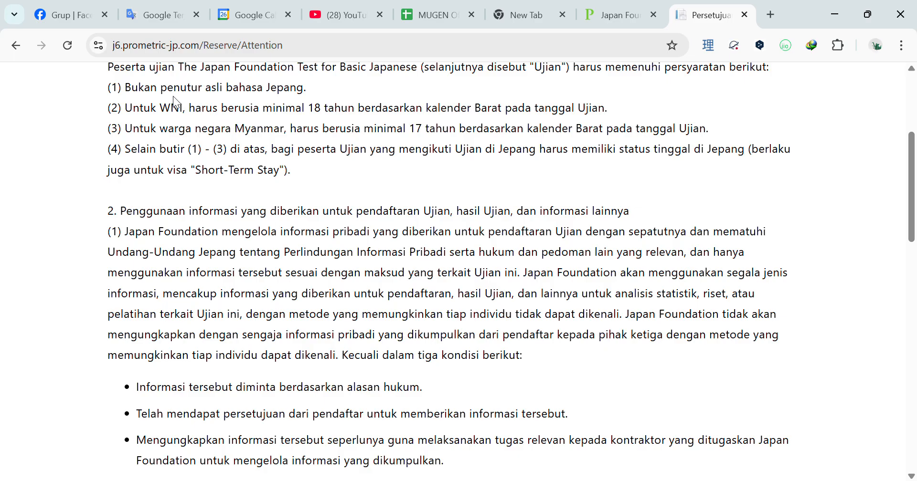
pyautogui.moveTo(139, 88); pyautogui.dragTo(304, 90)
pyautogui.moveTo(151, 108); pyautogui.dragTo(184, 115)
pyautogui.moveTo(306, 109); pyautogui.dragTo(375, 111)
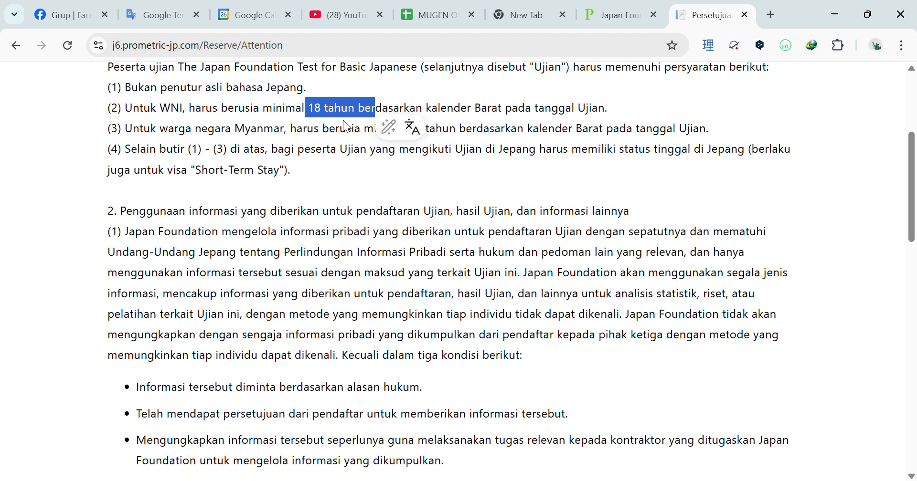
pyautogui.moveTo(214, 128); pyautogui.dragTo(251, 129)
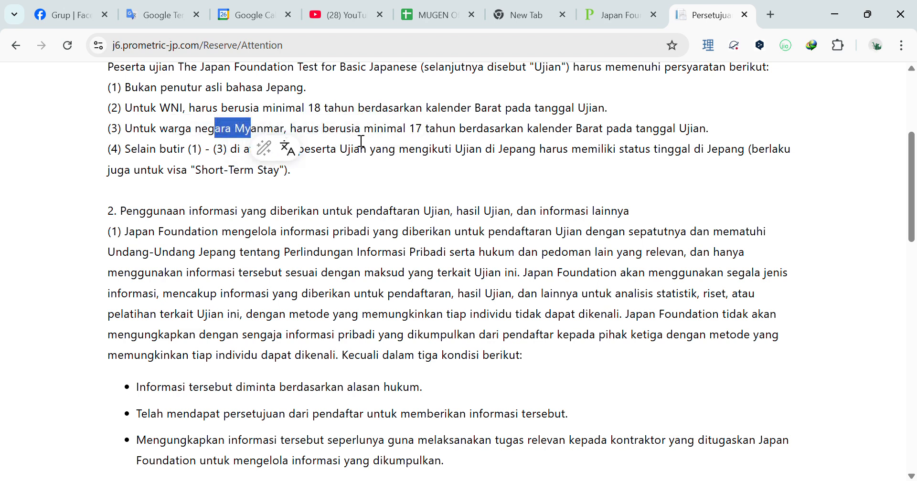
pyautogui.moveTo(449, 128); pyautogui.dragTo(416, 129)
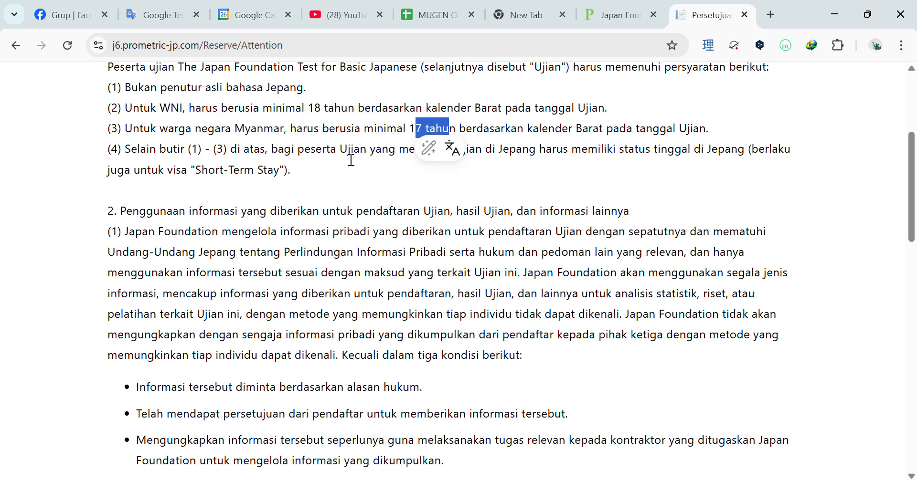
pyautogui.scroll(-15, 334, 222)
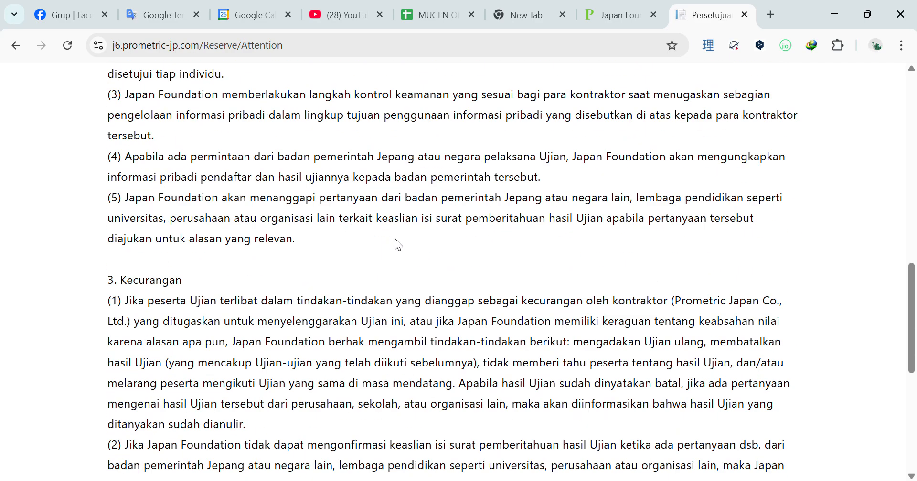
pyautogui.scroll(-4, 413, 240)
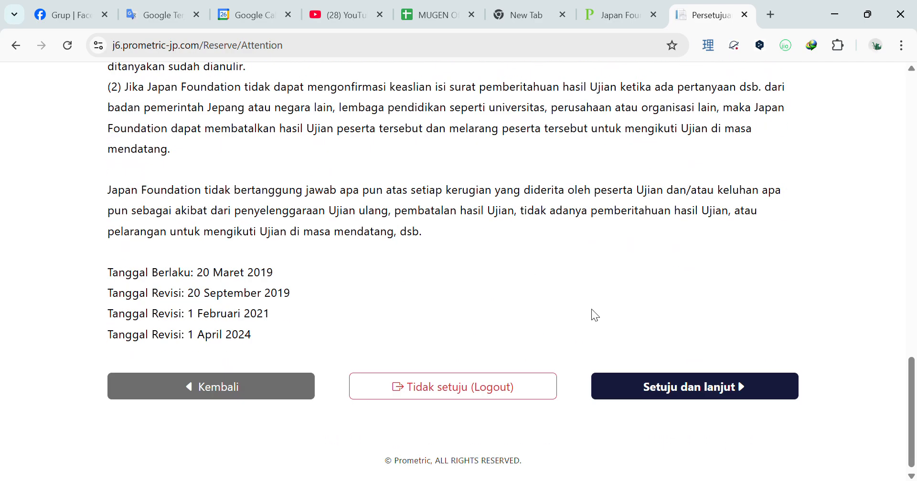
pyautogui.click(672, 385)
# - Select exam 'F10-E10J / 80 menit / Japan Foundation Test for Basic Japanese' and continue
pyautogui.click(305, 238)
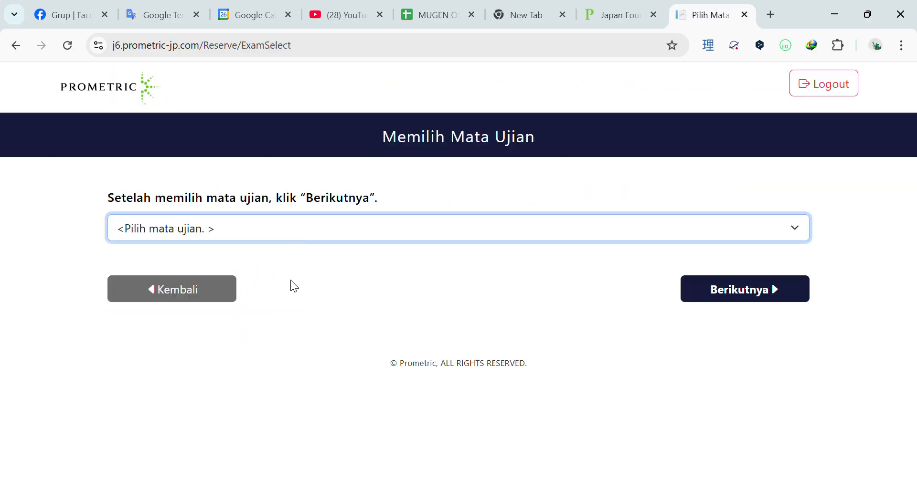
pyautogui.press('Down')
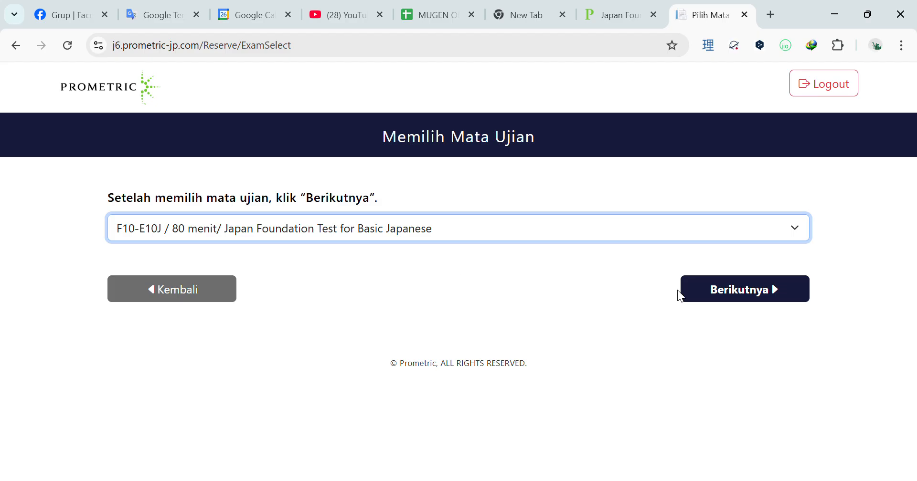
pyautogui.click(719, 293)
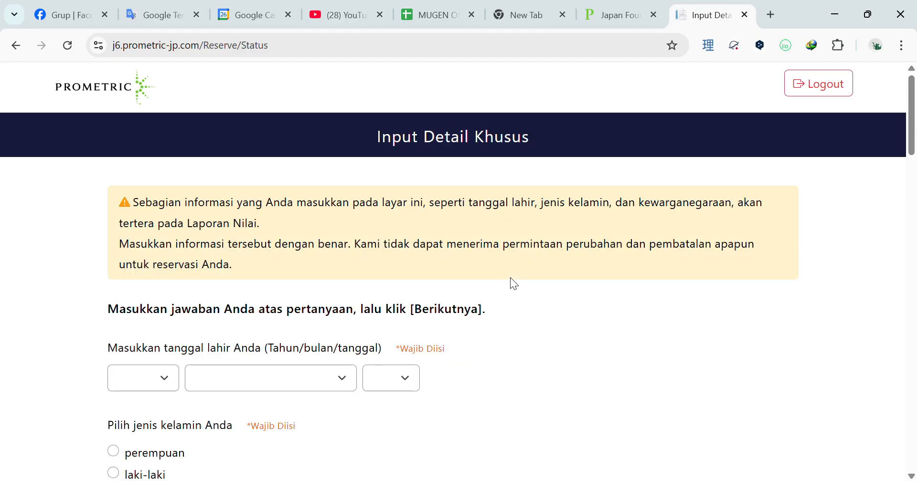
# - Enter birth year 1986 and month Juli, and set gender to laki-laki
pyautogui.scroll(-3, 315, 269)
pyautogui.click(161, 233)
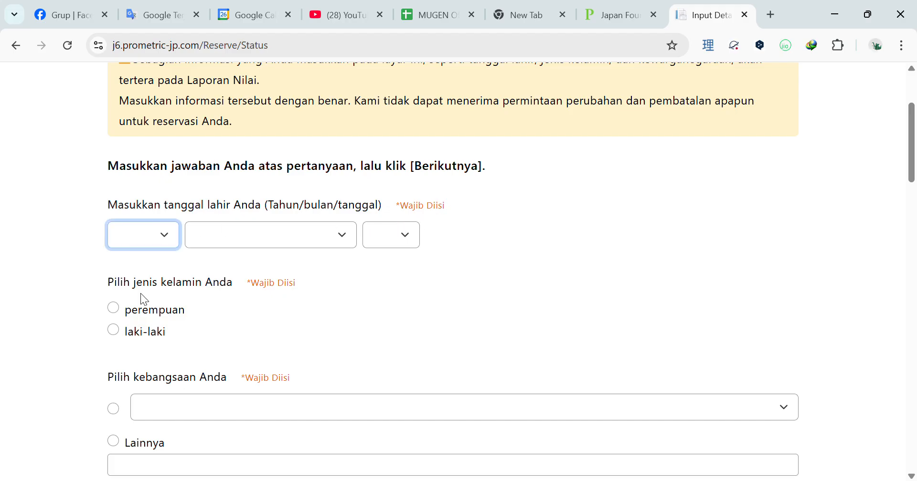
pyautogui.write('1986')
pyautogui.press('Tab')
pyautogui.write('juli')
pyautogui.press('Tab')
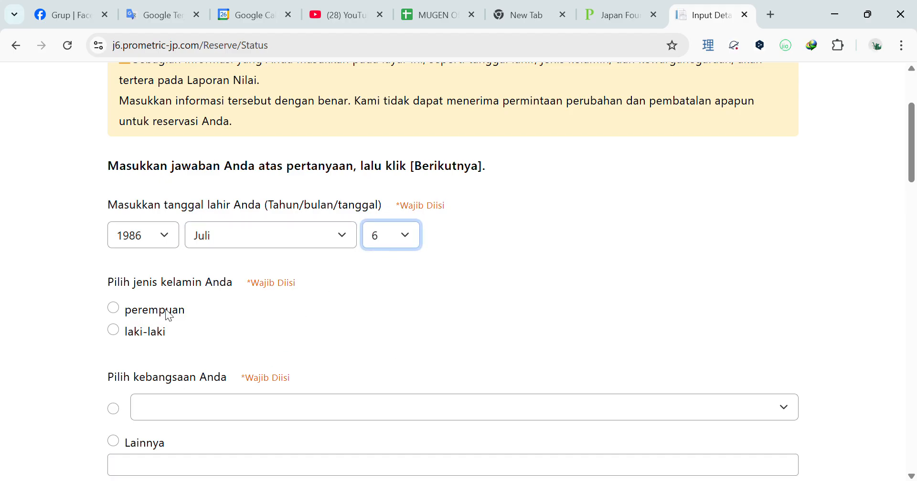
pyautogui.click(113, 330)
# - Choose Indonesia as nationality and Bahasa Indonesia as native language
pyautogui.scroll(-3, 184, 316)
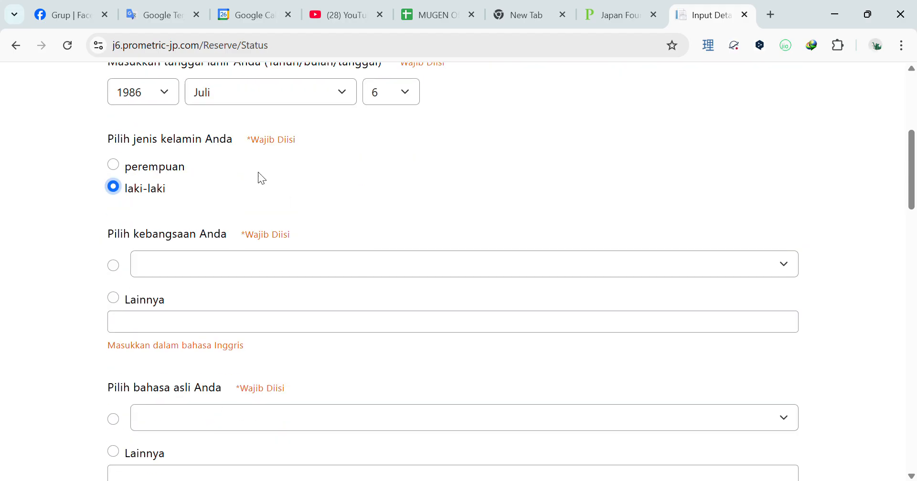
pyautogui.scroll(2, 228, 145)
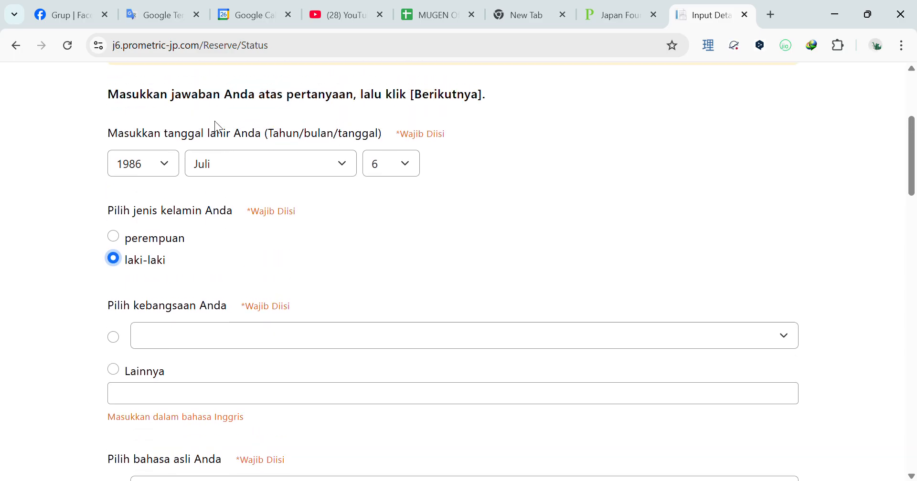
pyautogui.click(221, 329)
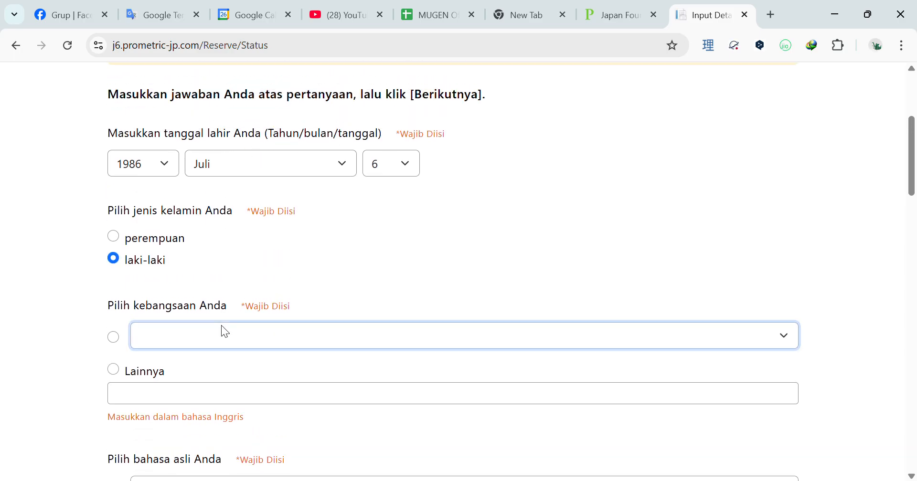
pyautogui.click(213, 62)
pyautogui.scroll(-1, 221, 334)
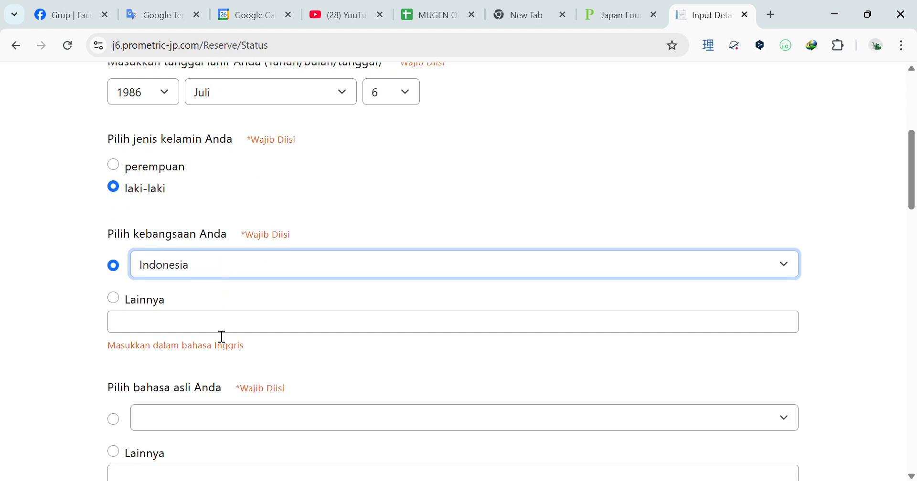
pyautogui.click(221, 335)
pyautogui.click(227, 356)
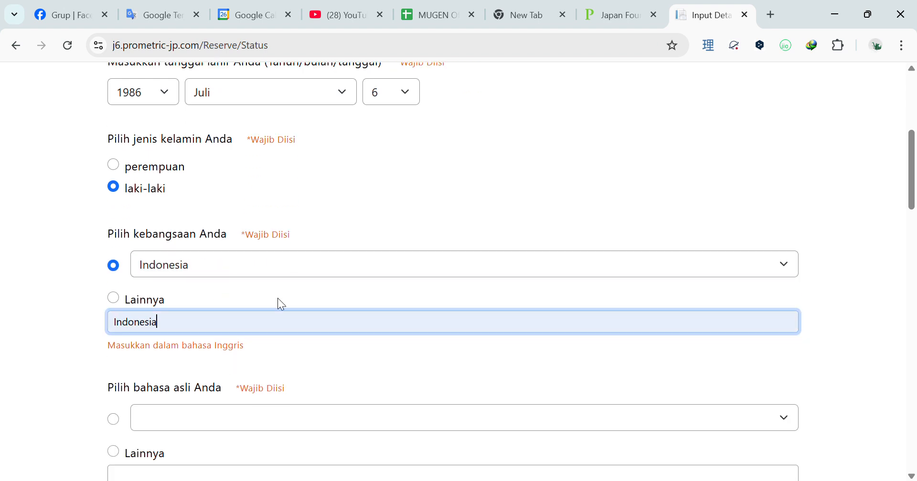
pyautogui.scroll(-1, 248, 315)
pyautogui.click(222, 342)
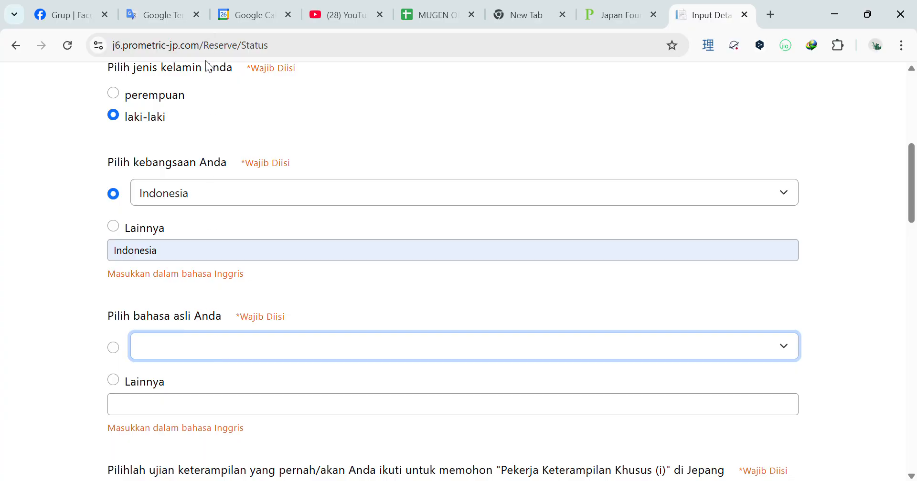
pyautogui.click(227, 115)
pyautogui.scroll(-3, 227, 315)
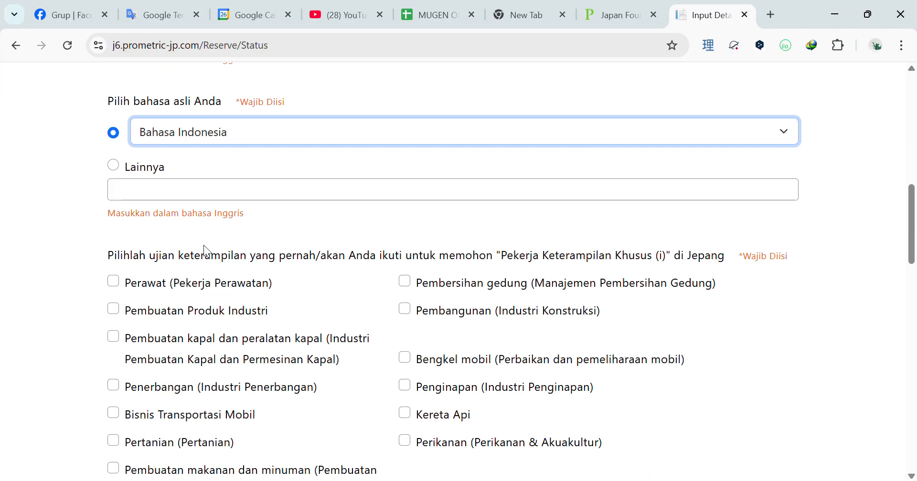
pyautogui.scroll(-1, 235, 266)
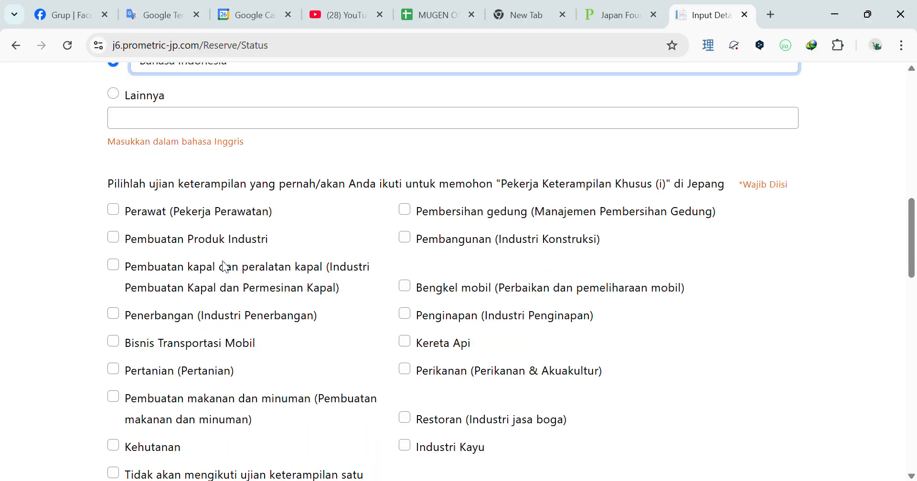
pyautogui.moveTo(150, 186); pyautogui.dragTo(543, 189)
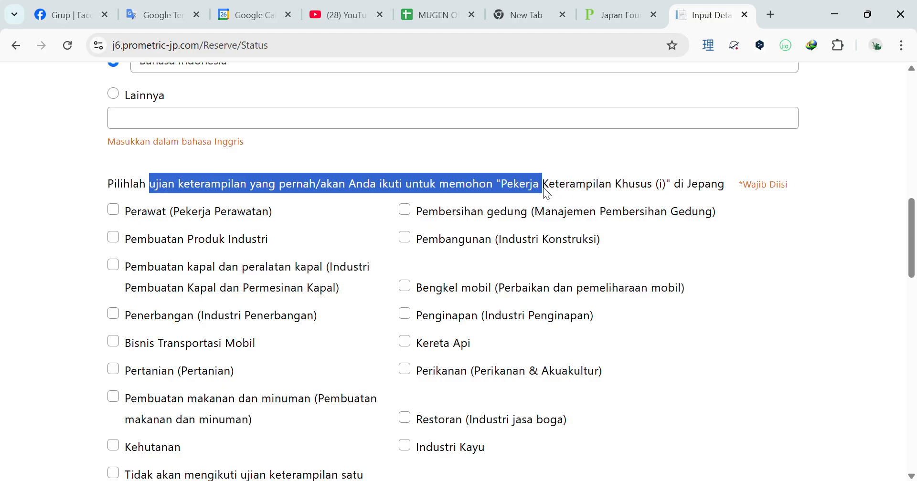
pyautogui.moveTo(542, 186); pyautogui.dragTo(543, 187)
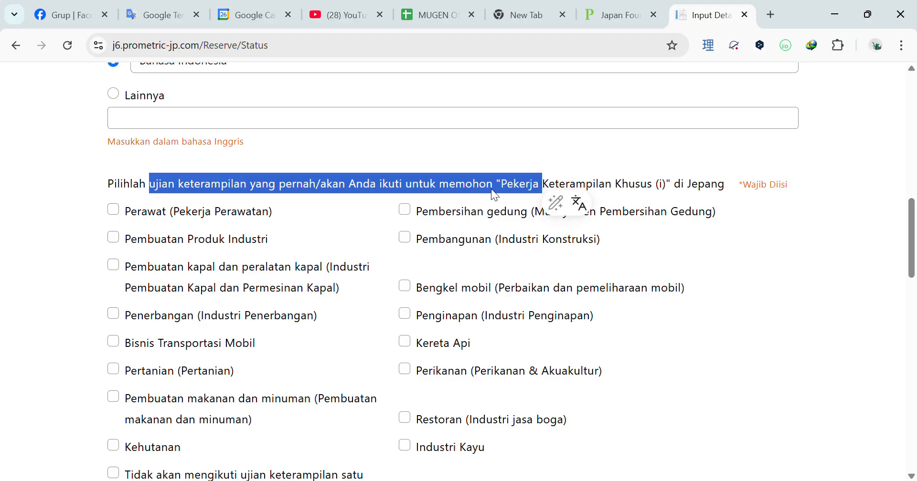
# - Answer 'Tidak akan mengikuti ujian keterampilan' and 'Tidak, saya belum pernah ke Jepang'
pyautogui.scroll(-3, 431, 231)
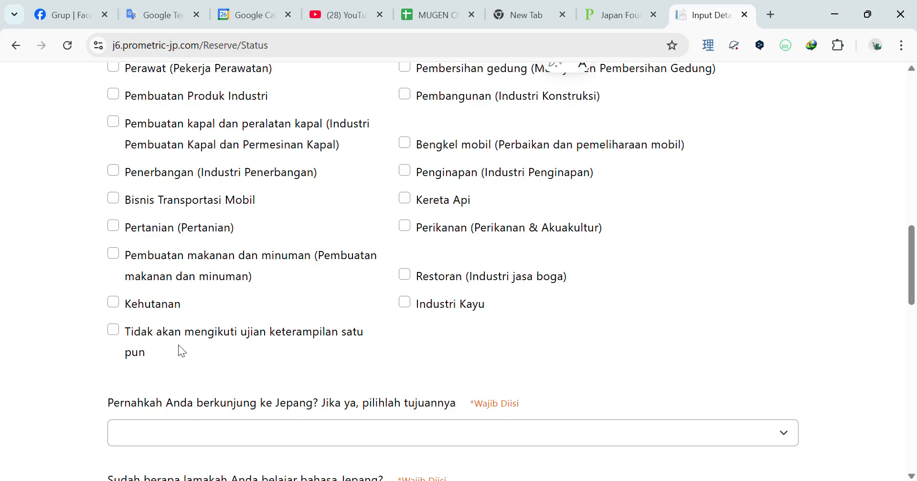
pyautogui.click(167, 336)
pyautogui.scroll(4, 377, 337)
pyautogui.scroll(-3, 396, 336)
pyautogui.scroll(-4, 401, 348)
pyautogui.moveTo(187, 263); pyautogui.dragTo(285, 267)
pyautogui.click(271, 295)
pyautogui.click(271, 313)
# - Choose 160 jam of Japanese study and 'Belum pernah' for prior computer-based tests
pyautogui.scroll(-1, 273, 323)
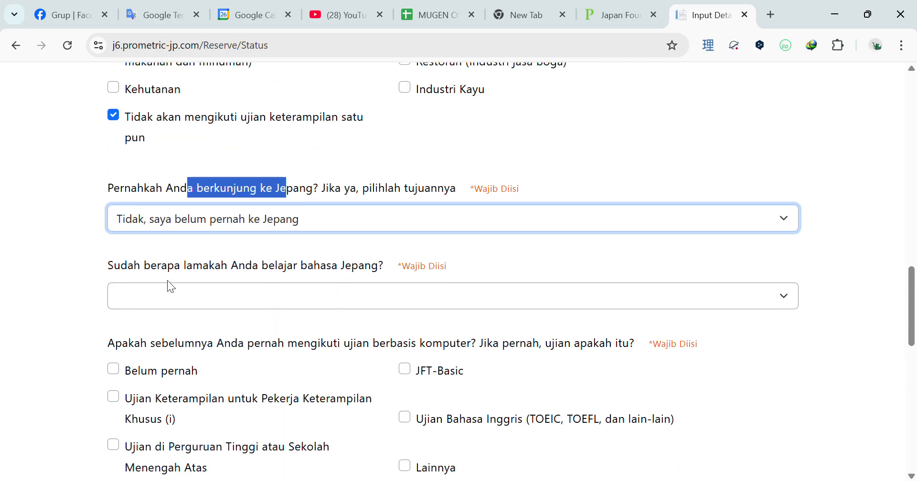
pyautogui.click(257, 301)
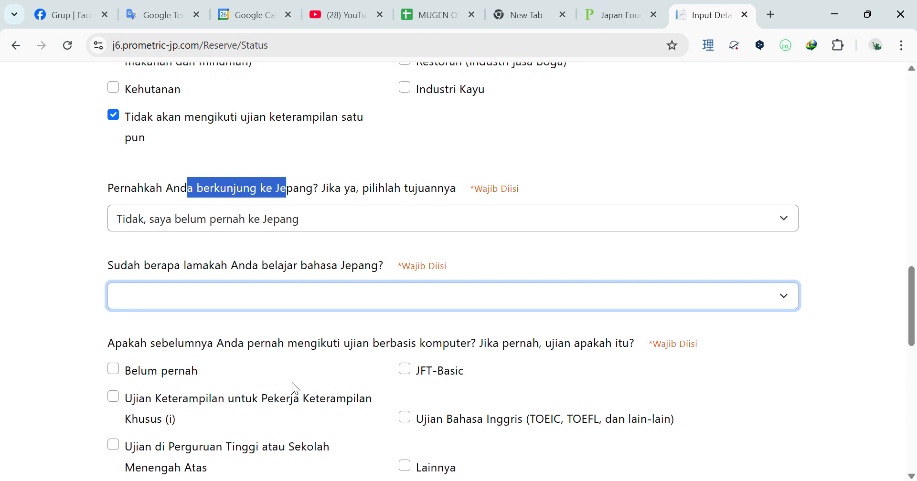
pyautogui.click(305, 376)
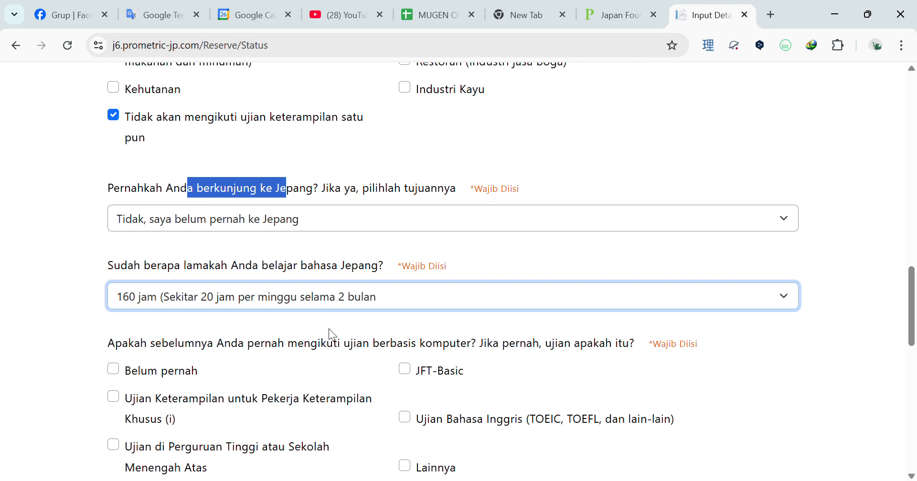
pyautogui.scroll(-2, 331, 324)
pyautogui.moveTo(202, 275); pyautogui.dragTo(225, 277)
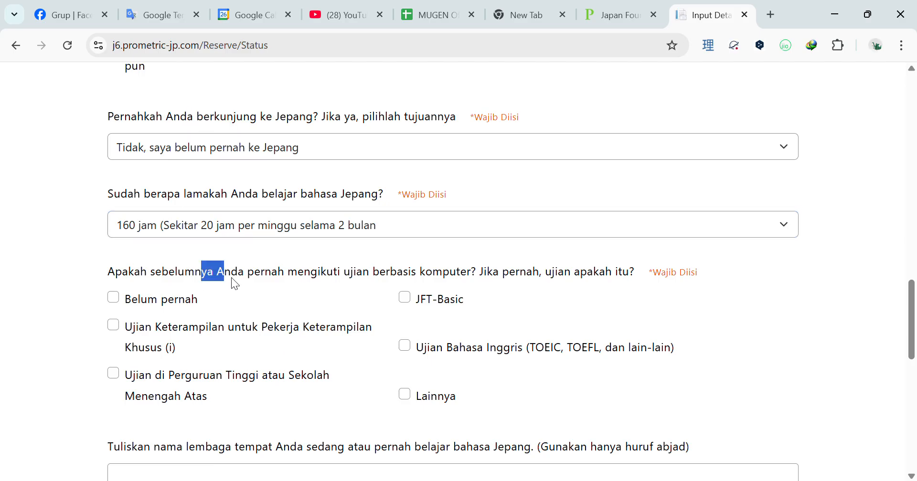
pyautogui.moveTo(369, 279); pyautogui.dragTo(467, 270)
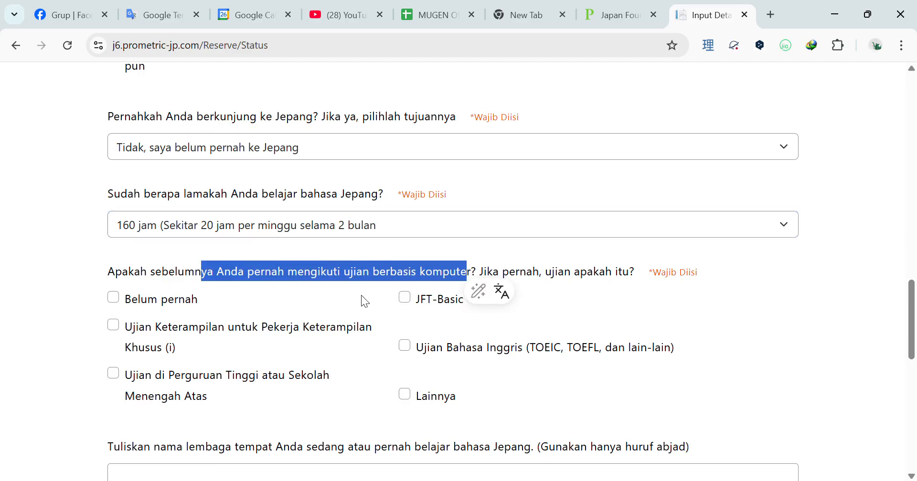
pyautogui.click(188, 307)
pyautogui.scroll(-3, 344, 322)
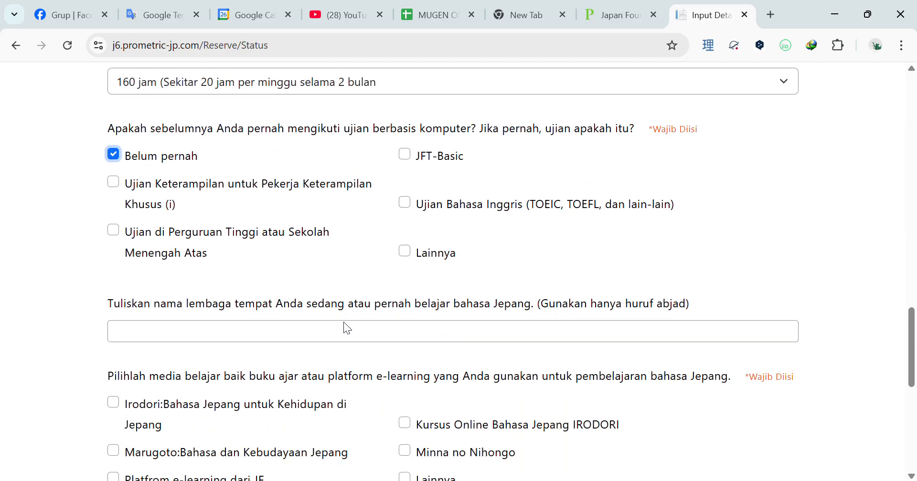
# - Enter LPK MUGEN INDONESIA as the institution and tick Minna no Nihongo and Marugoto
pyautogui.click(268, 333)
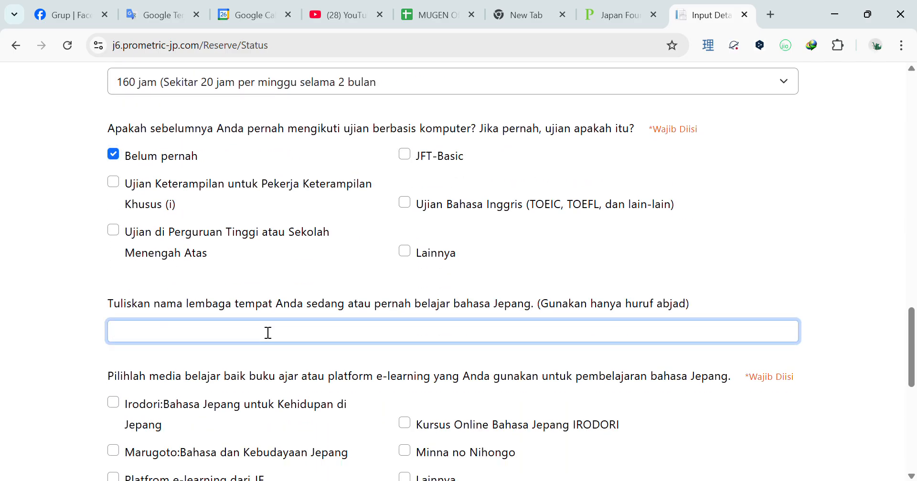
pyautogui.write('LPK MUGEN INDONESIA')
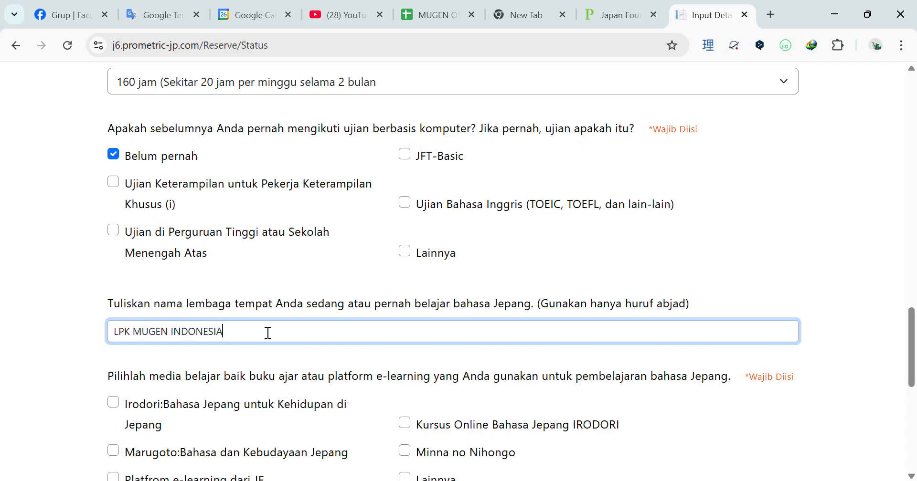
pyautogui.scroll(-3, 268, 332)
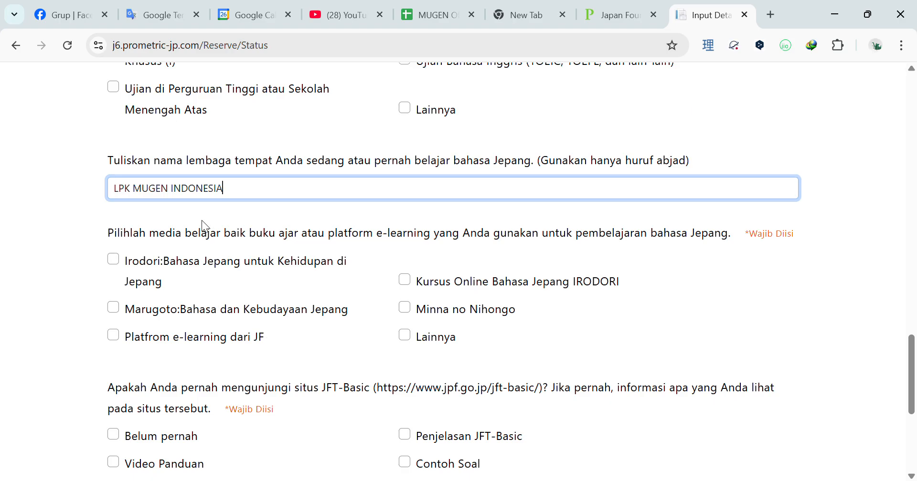
pyautogui.moveTo(151, 234); pyautogui.dragTo(264, 241)
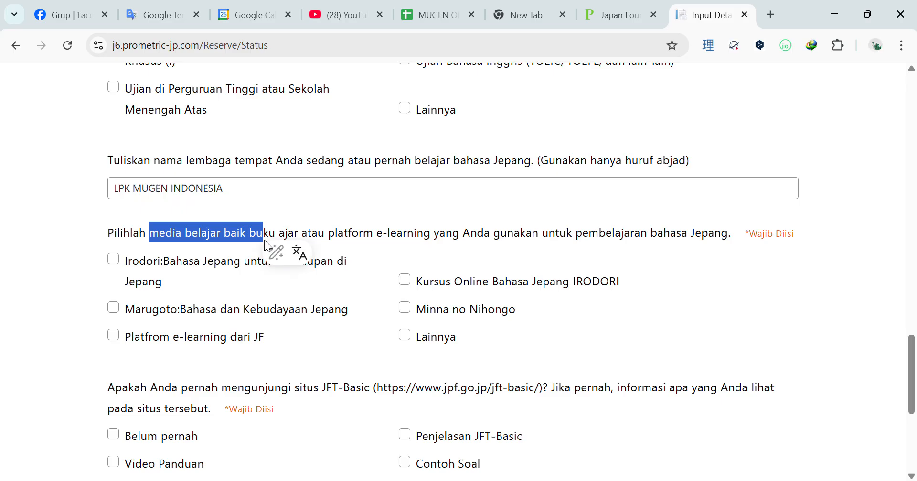
pyautogui.click(370, 295)
pyautogui.click(115, 309)
# - Answer no JFT-Basic site visits and 'Saya tidak akan mengikuti ujian di Jepang', then submit
pyautogui.scroll(-5, 236, 285)
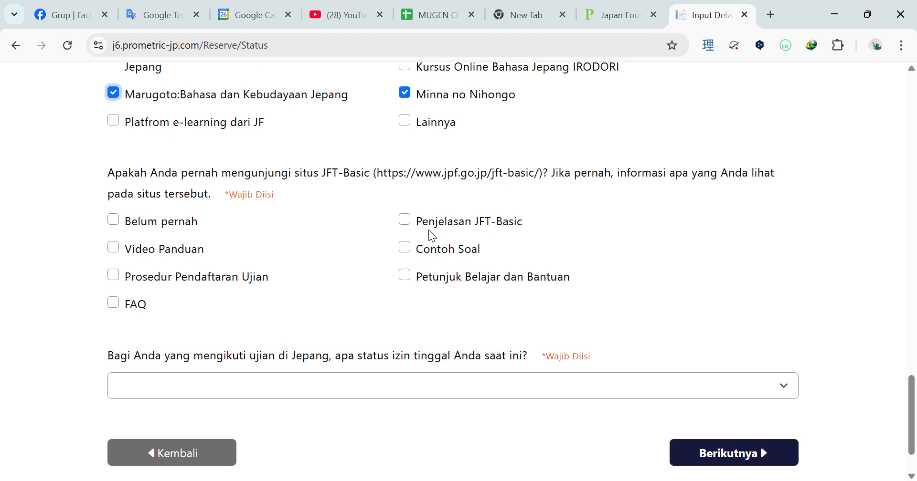
pyautogui.click(152, 224)
pyautogui.scroll(-2, 213, 241)
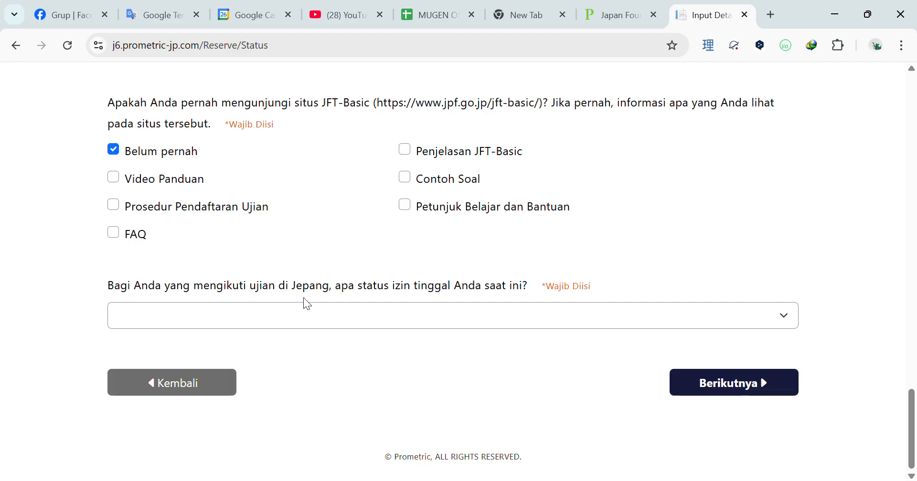
pyautogui.click(350, 315)
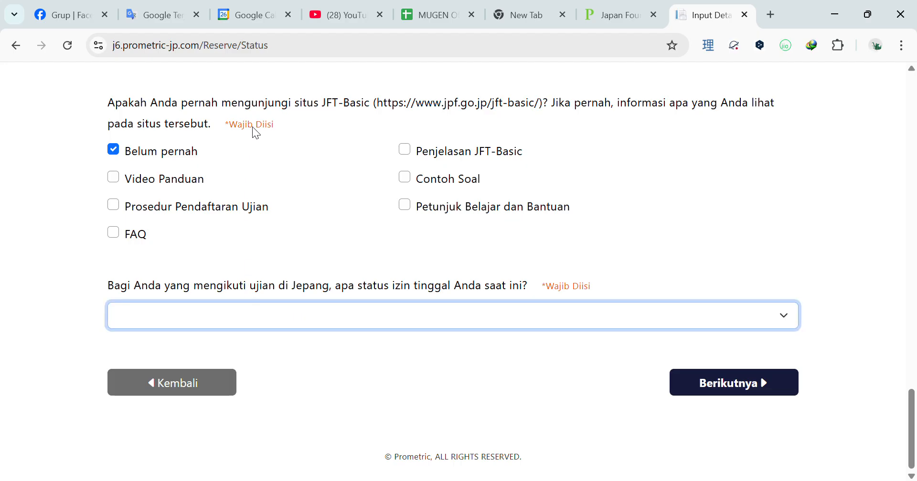
pyautogui.click(300, 101)
pyautogui.moveTo(178, 292); pyautogui.dragTo(414, 291)
pyautogui.click(399, 311)
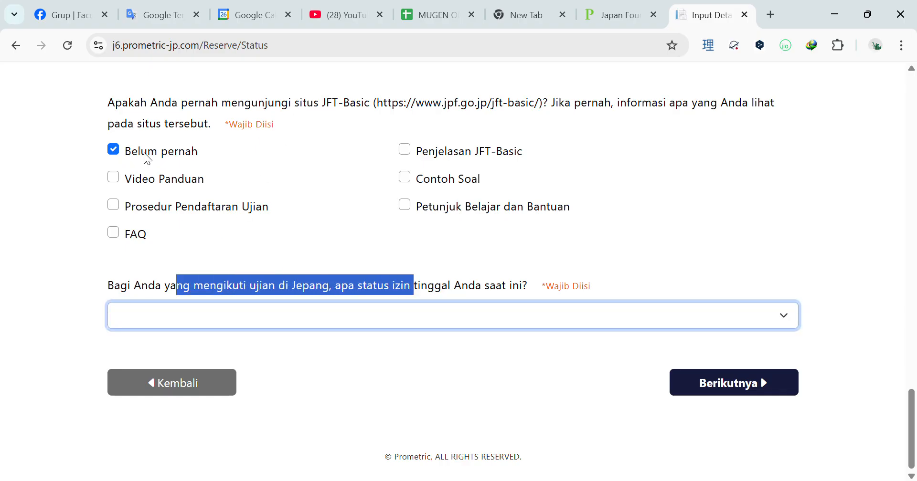
pyautogui.click(150, 128)
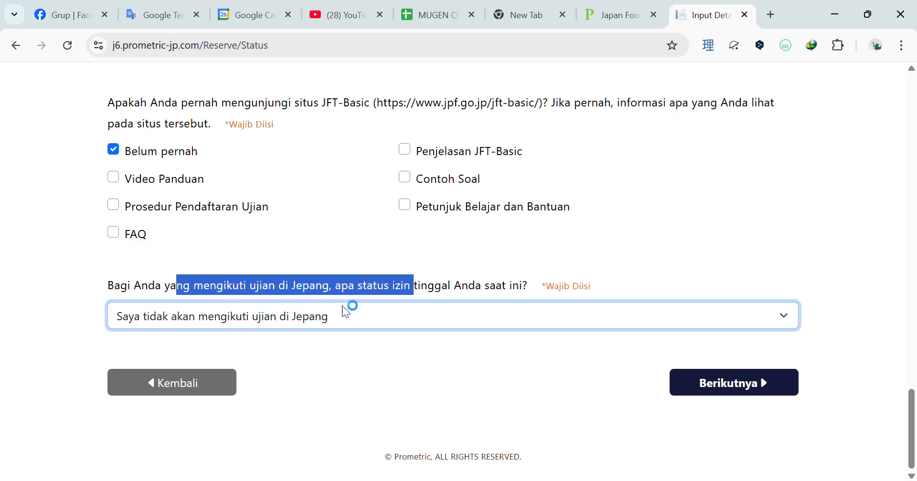
pyautogui.click(722, 382)
# - Review the Input Detail Khusus confirmation and continue to the 2025/08/29–2025/09/15 venue and date page
pyautogui.scroll(-4, 528, 287)
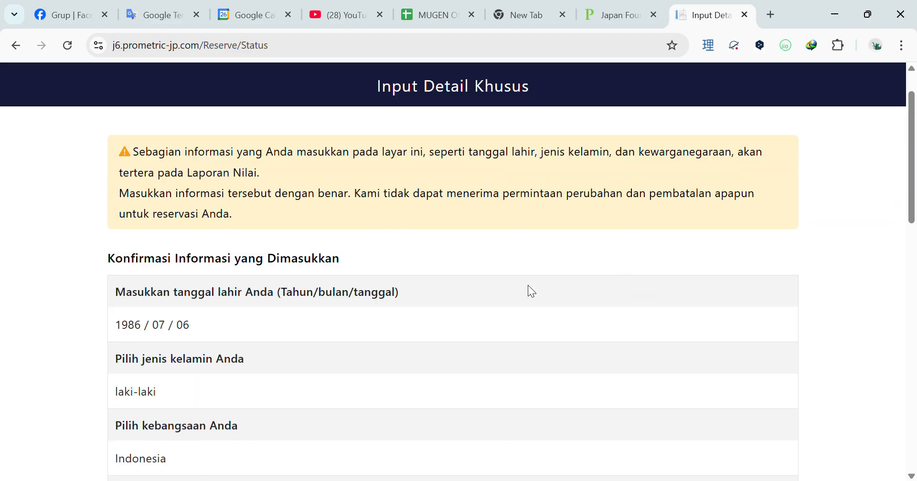
pyautogui.scroll(2, 271, 182)
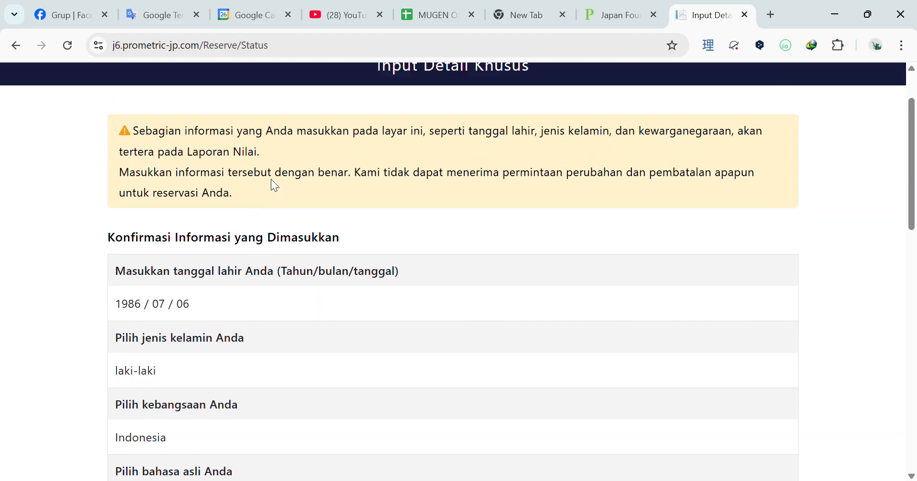
pyautogui.scroll(2, 271, 180)
pyautogui.scroll(-15, 448, 222)
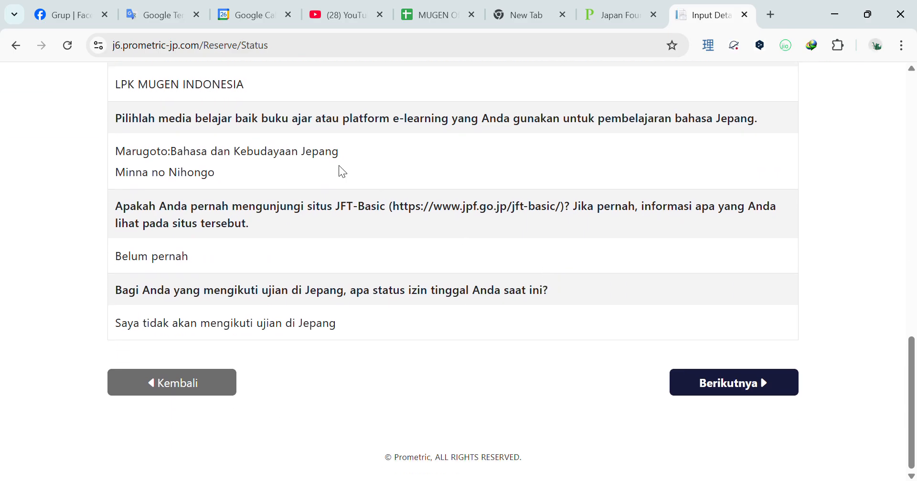
pyautogui.click(692, 377)
pyautogui.scroll(-3, 433, 289)
pyautogui.scroll(1, 480, 277)
pyautogui.scroll(2, 481, 284)
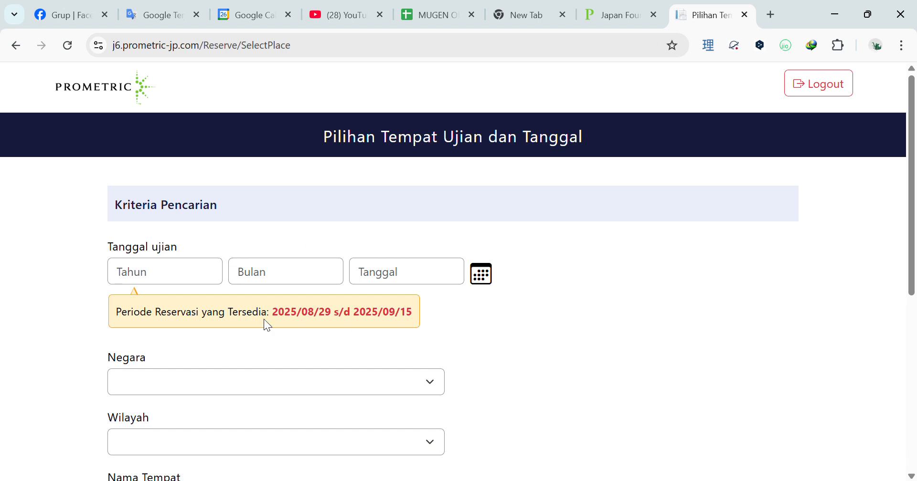
pyautogui.moveTo(122, 316); pyautogui.dragTo(285, 322)
pyautogui.doubleClick(322, 313)
pyautogui.moveTo(320, 317); pyautogui.dragTo(307, 317)
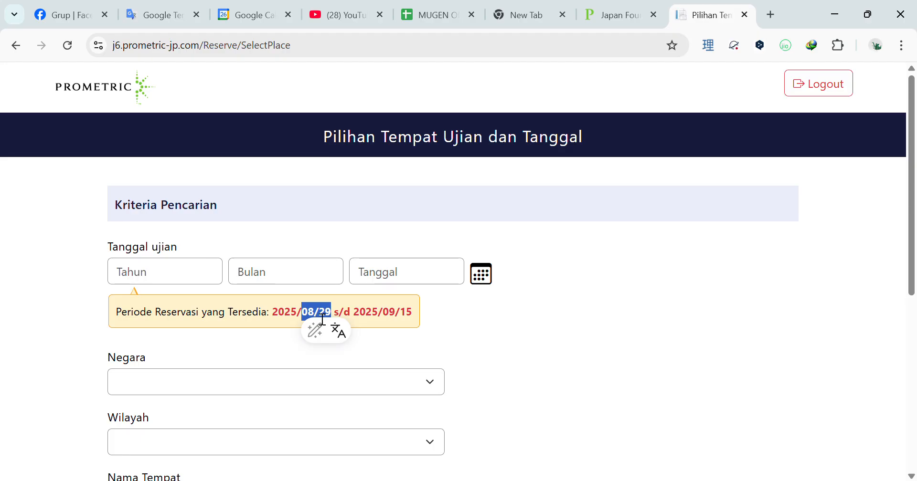
pyautogui.click(373, 319)
pyautogui.moveTo(414, 316); pyautogui.dragTo(367, 319)
pyautogui.click(422, 319)
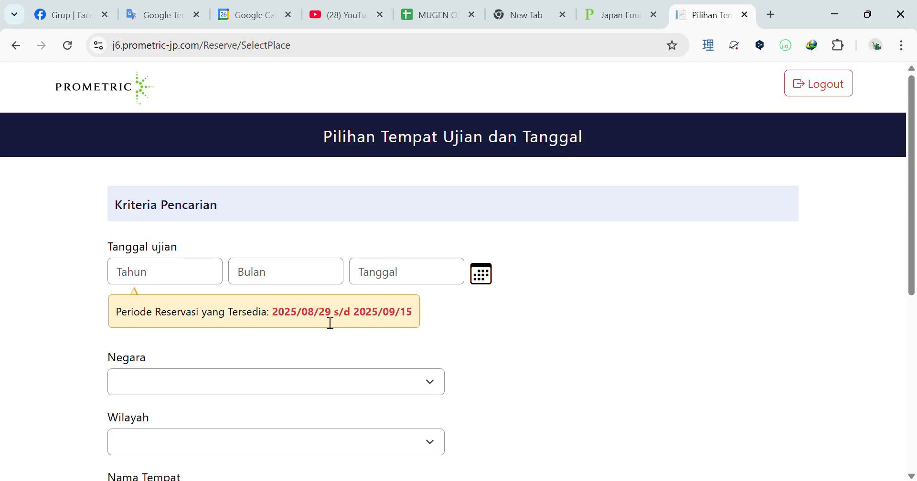
pyautogui.moveTo(332, 316); pyautogui.dragTo(315, 317)
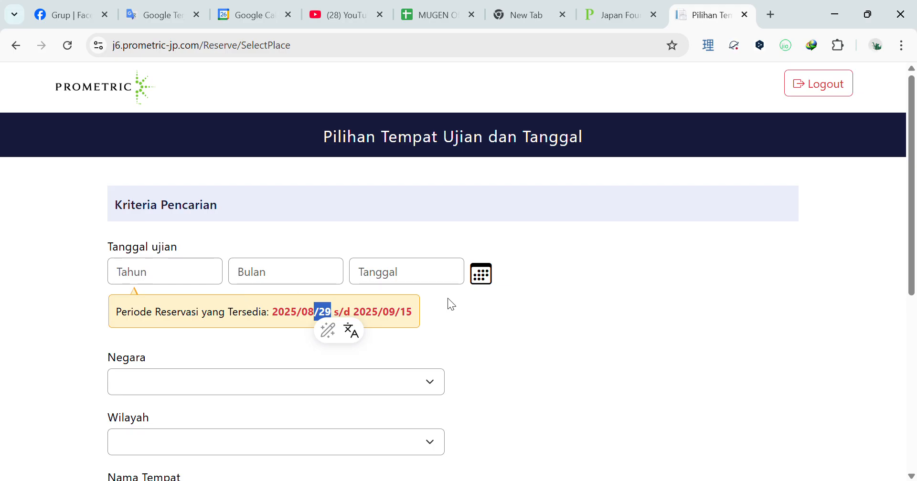
pyautogui.moveTo(274, 317); pyautogui.dragTo(418, 314)
pyautogui.click(447, 315)
# - Flip the calendar between August and September 2025 and pick 6 September
pyautogui.click(481, 274)
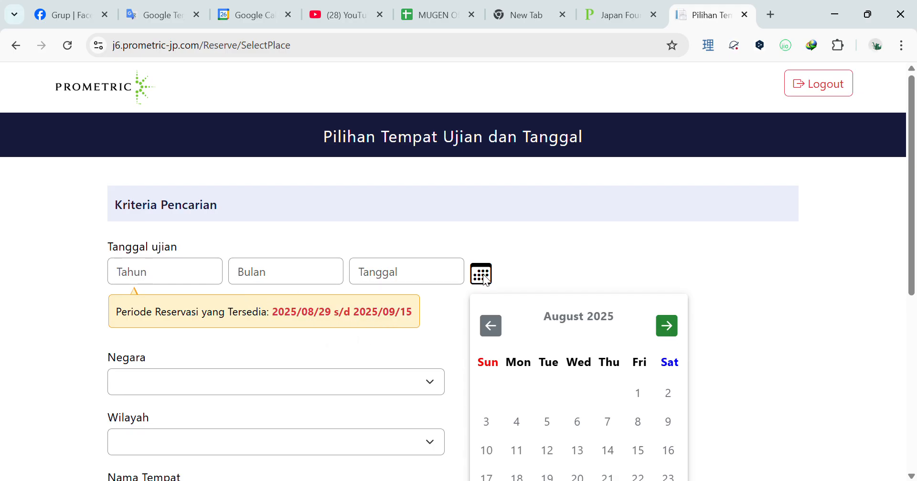
pyautogui.scroll(-3, 594, 313)
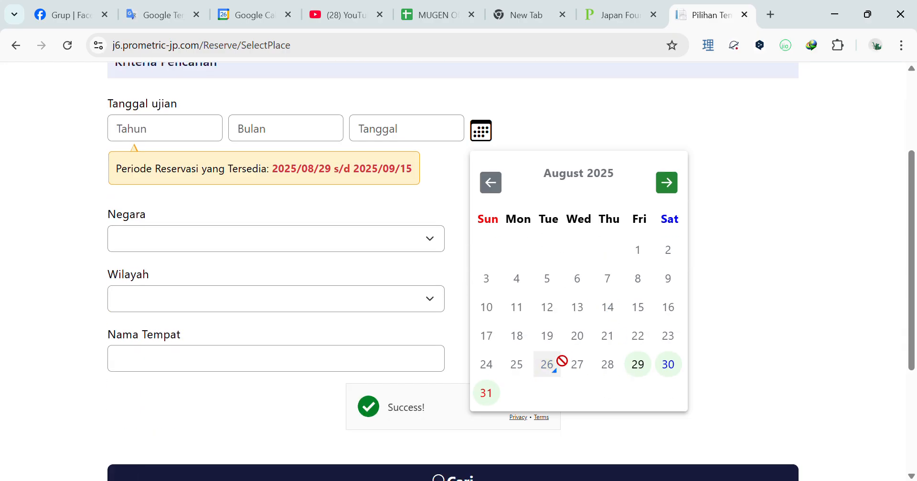
pyautogui.click(668, 184)
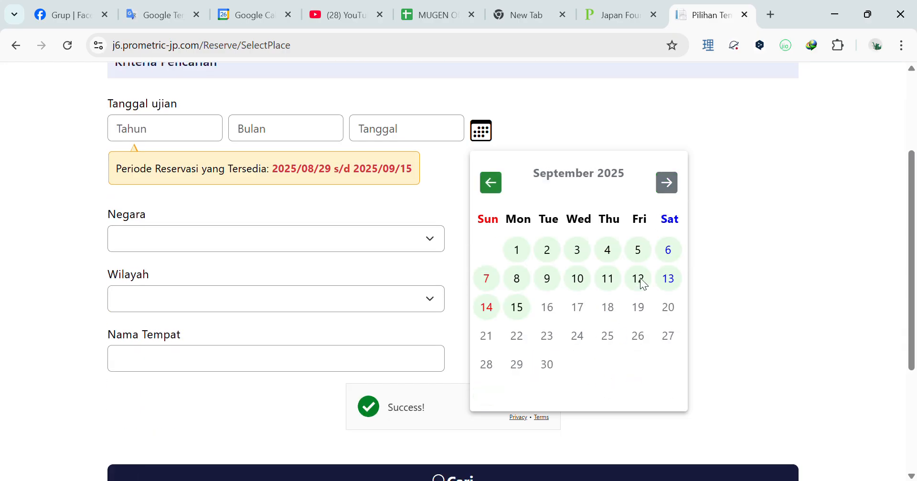
pyautogui.click(499, 190)
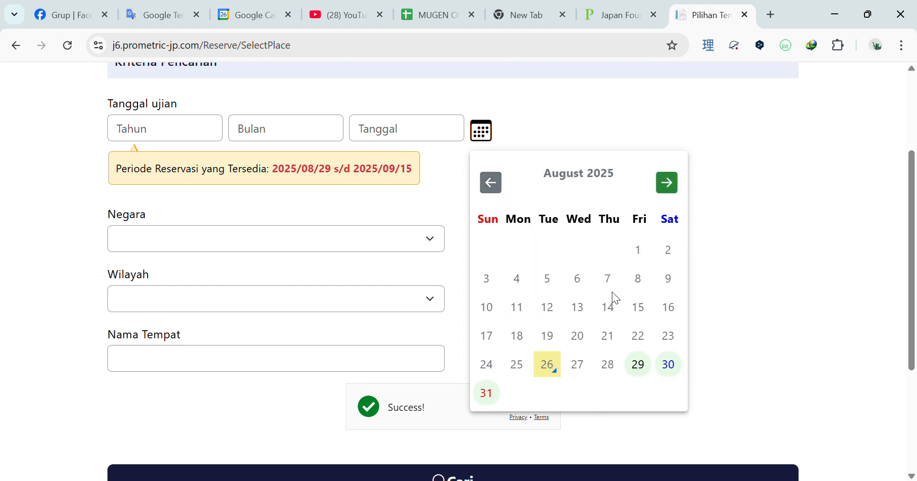
pyautogui.click(668, 191)
pyautogui.click(496, 189)
pyautogui.click(669, 190)
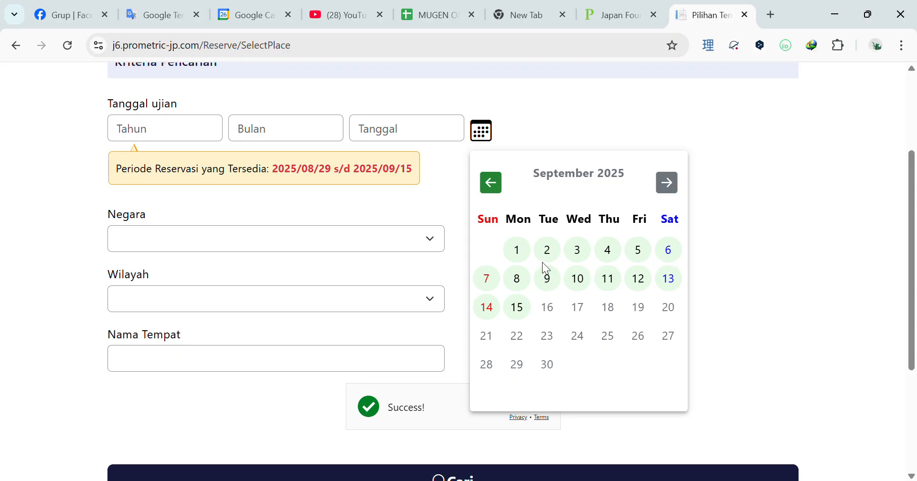
pyautogui.click(487, 196)
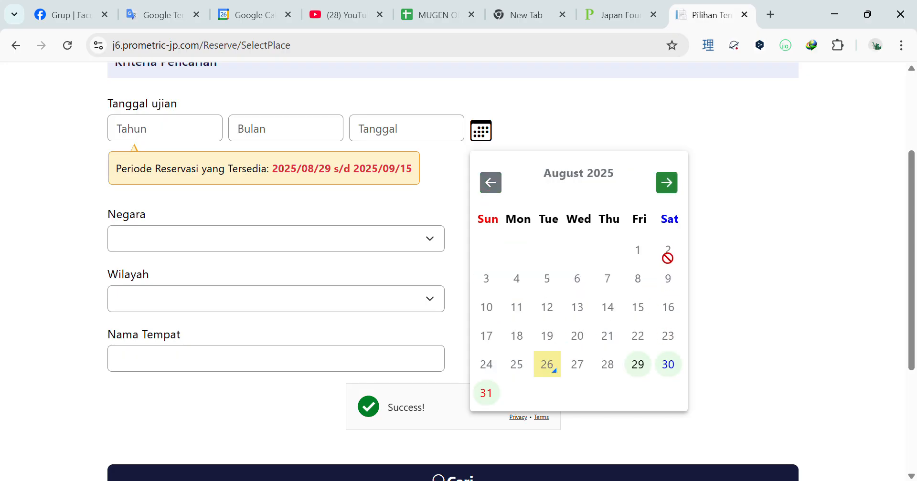
pyautogui.click(667, 182)
pyautogui.click(668, 248)
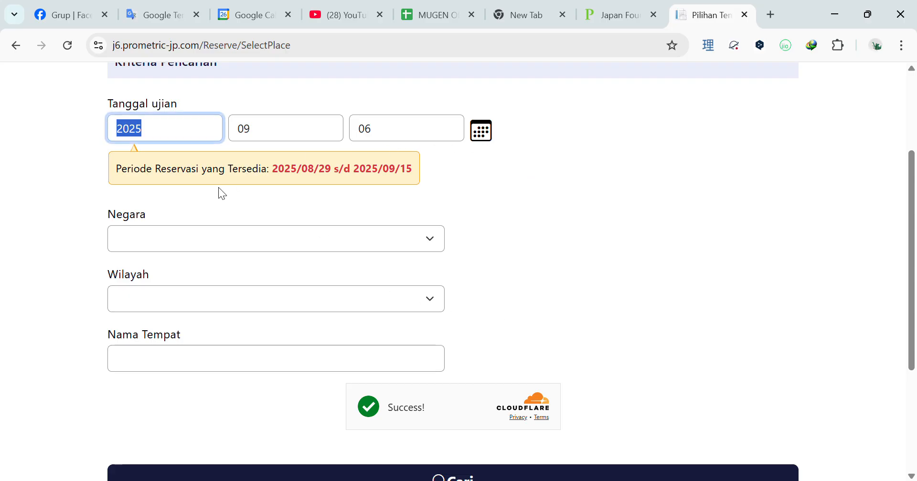
# - Set country to Indonesia, dismiss the error, change the date to 7 September, and search
pyautogui.click(180, 234)
pyautogui.click(184, 300)
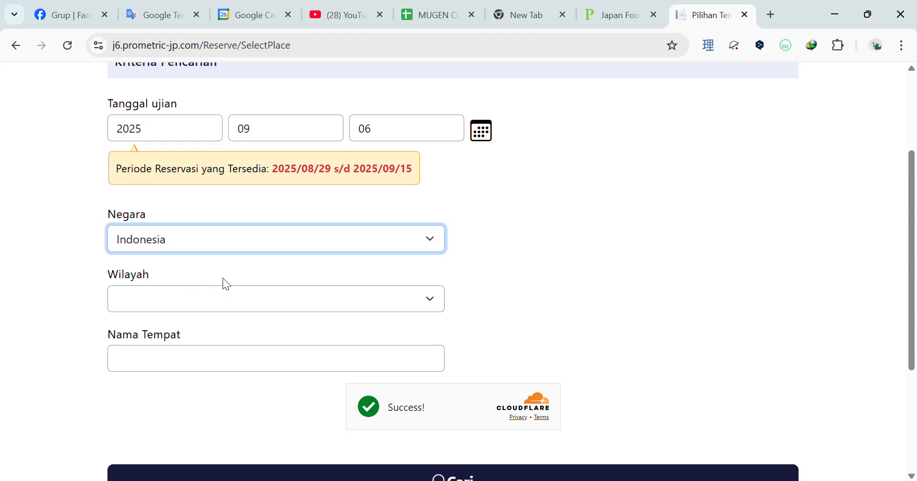
pyautogui.click(590, 138)
pyautogui.click(470, 139)
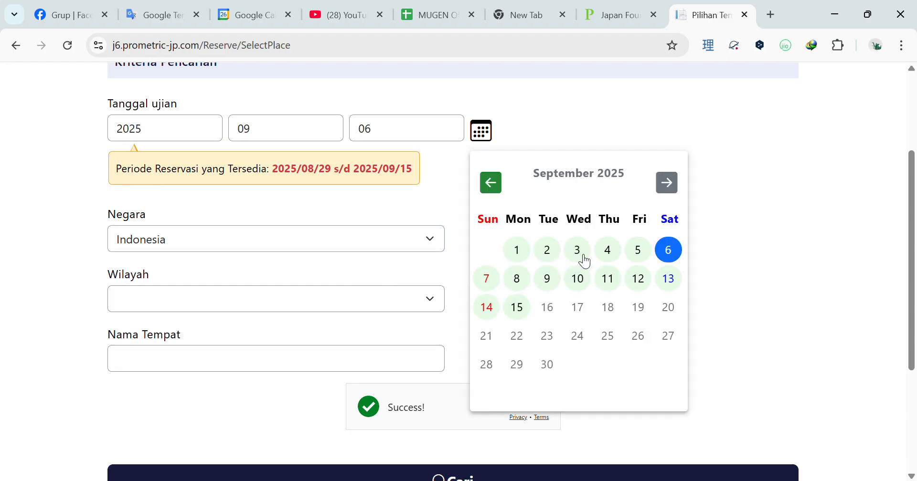
pyautogui.click(486, 278)
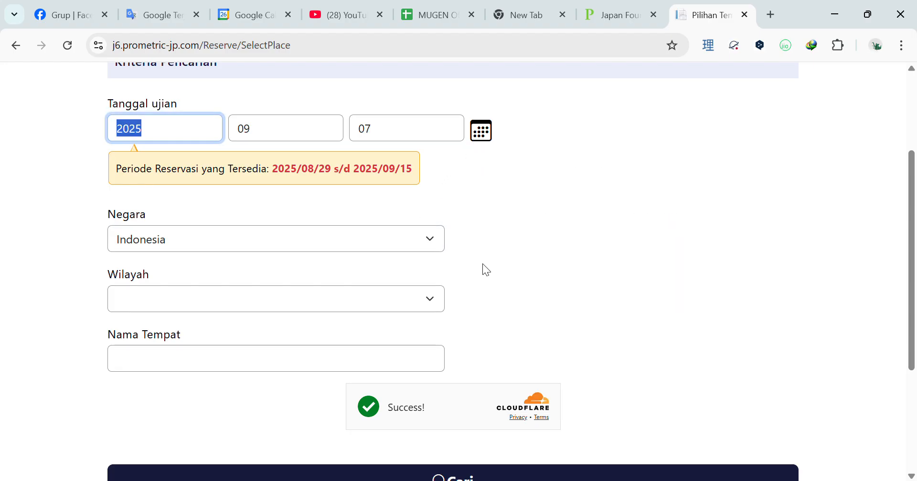
pyautogui.click(435, 294)
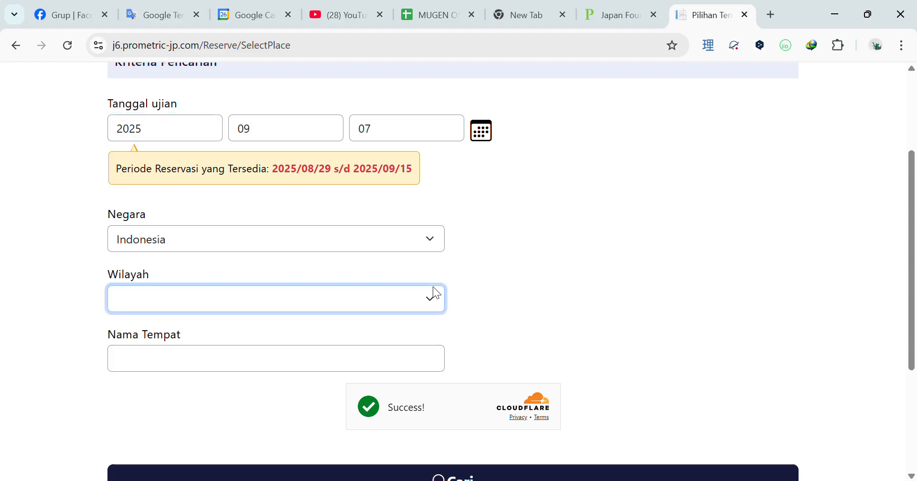
pyautogui.scroll(-1, 477, 281)
pyautogui.scroll(4, 490, 278)
pyautogui.scroll(-3, 368, 250)
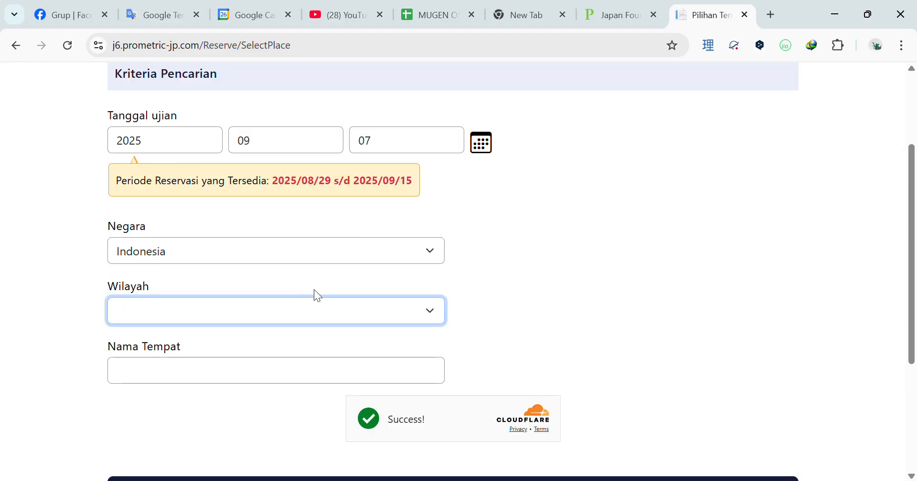
pyautogui.scroll(-1, 475, 475)
pyautogui.click(505, 420)
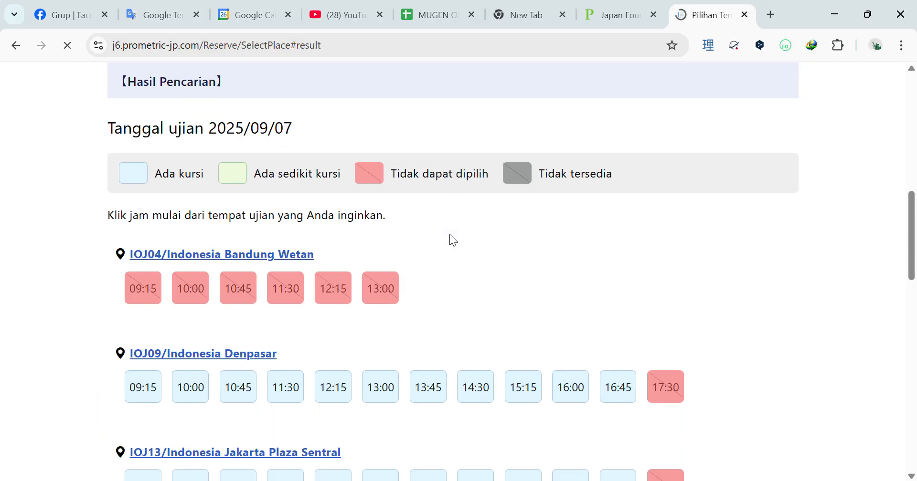
# - Scroll the 2025/09/07 time slots and open the IOJ13 Jakarta Plaza Sentral centre details
pyautogui.scroll(-1, 394, 218)
pyautogui.scroll(8, 394, 218)
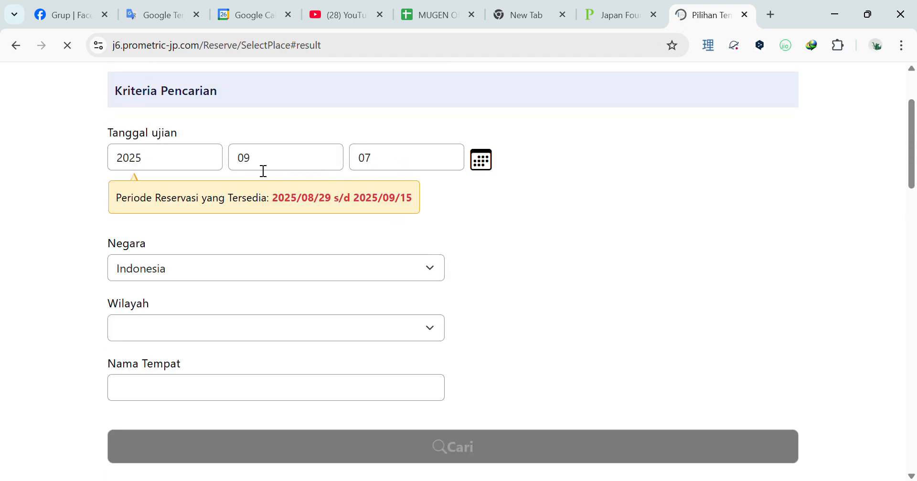
pyautogui.scroll(-7, 414, 259)
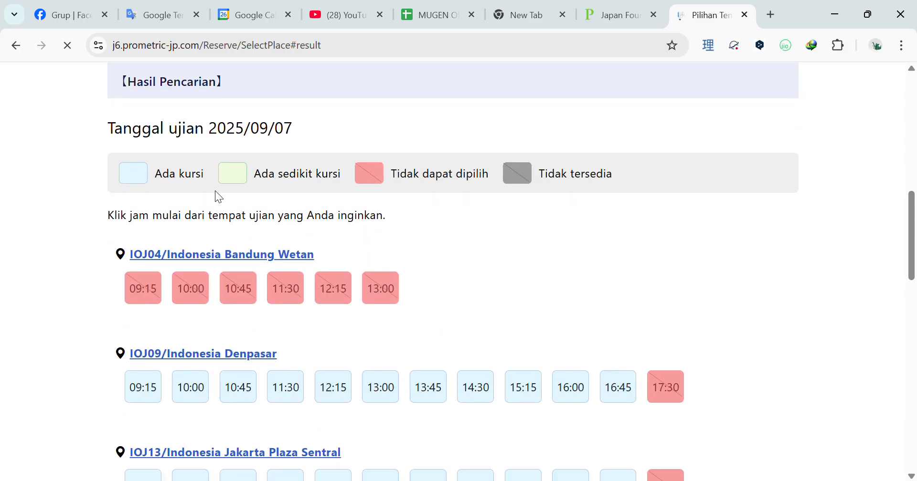
pyautogui.scroll(-3, 382, 233)
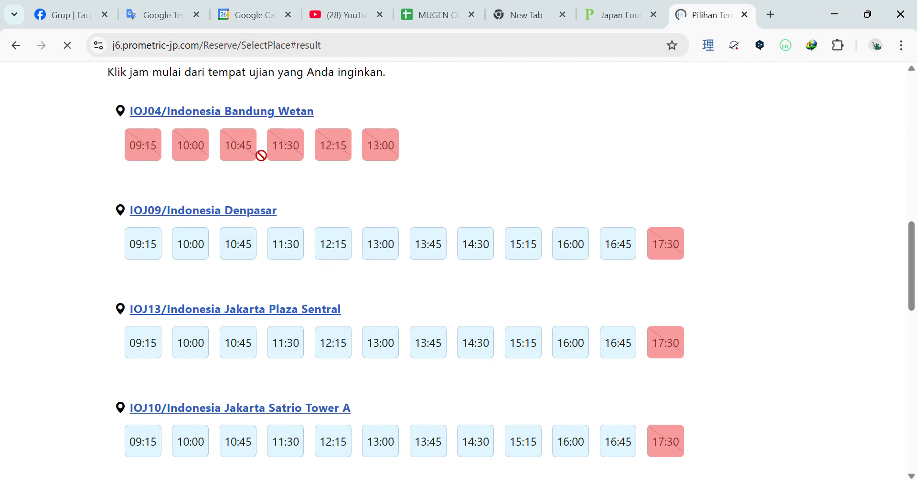
pyautogui.scroll(-3, 297, 322)
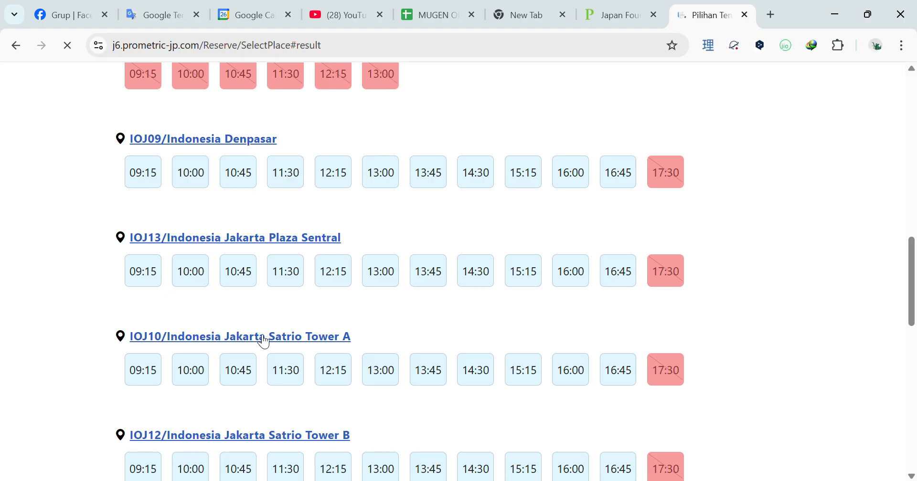
pyautogui.scroll(-3, 282, 276)
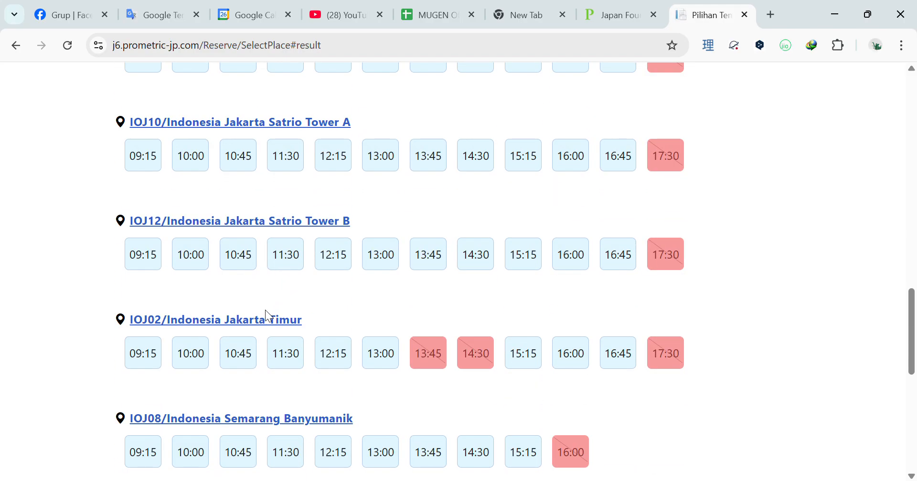
pyautogui.scroll(3, 270, 309)
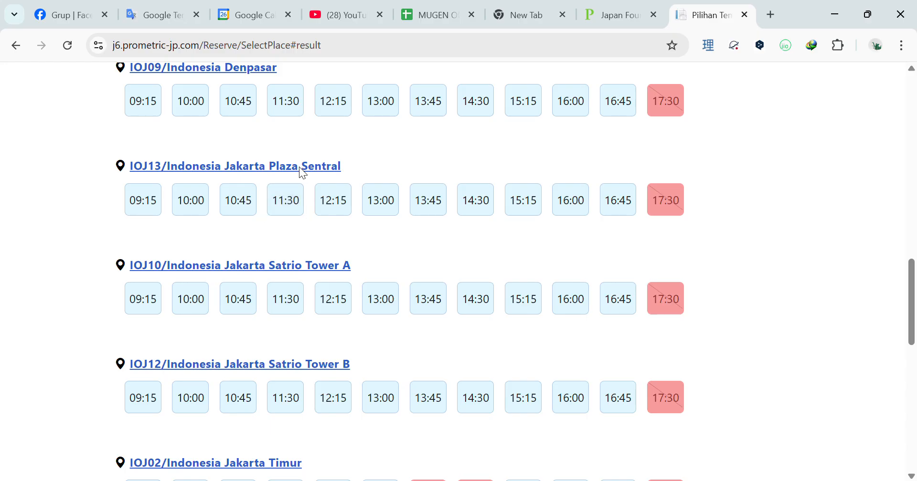
pyautogui.click(301, 168)
# - Copy Jakarta Plaza Sentral's full location address and open a new browser tab
pyautogui.moveTo(288, 203); pyautogui.dragTo(458, 210)
pyautogui.click(307, 234)
pyautogui.moveTo(287, 231); pyautogui.dragTo(410, 232)
pyautogui.click(358, 271)
pyautogui.moveTo(286, 263); pyautogui.dragTo(551, 305)
pyautogui.moveTo(491, 300); pyautogui.dragTo(284, 258)
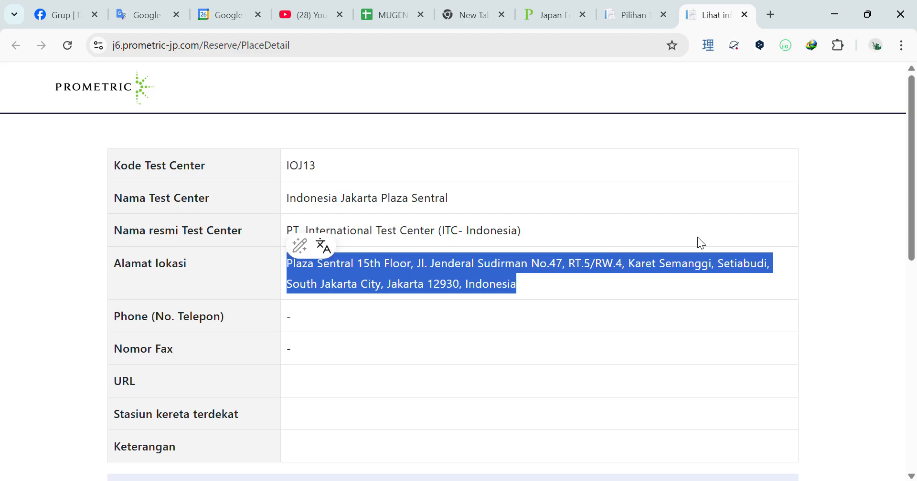
pyautogui.click(770, 15)
# - Load Google Maps, paste the Plaza Sentral address, and request directions to it
pyautogui.write('map')
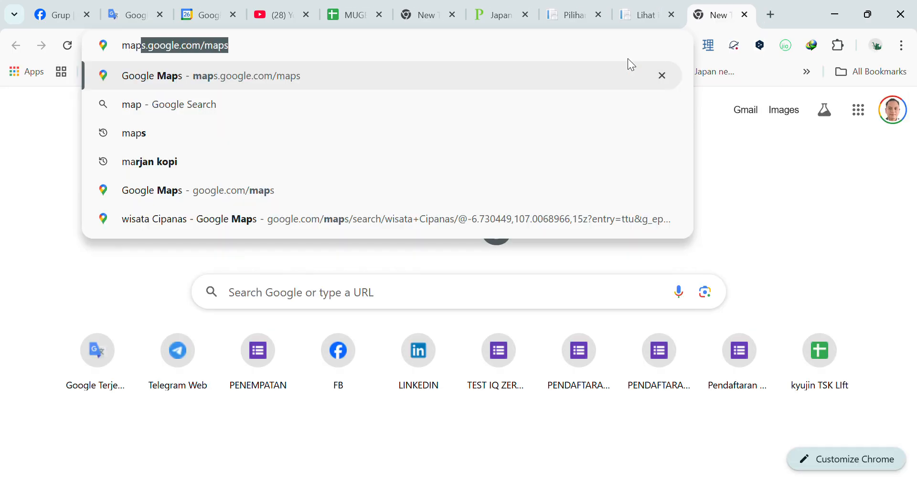
pyautogui.press('Return')
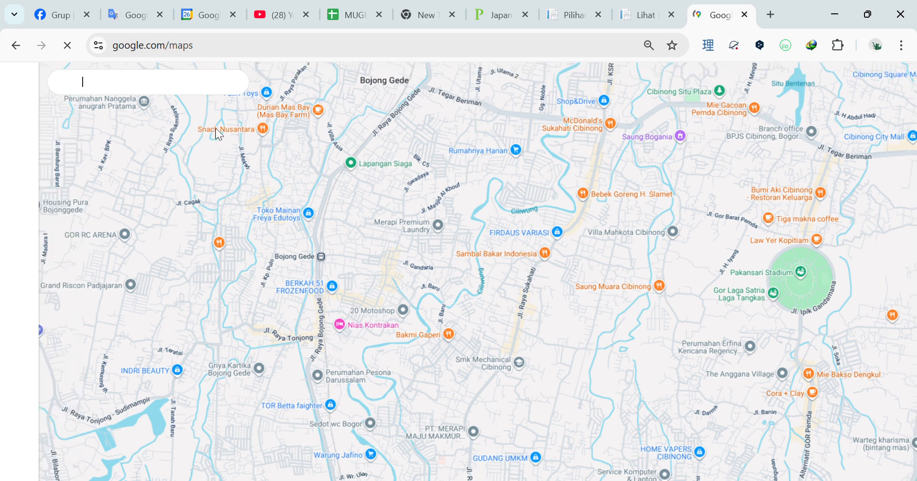
pyautogui.click(161, 85)
pyautogui.hotkey('ctrl', 'v')
pyautogui.click(235, 82)
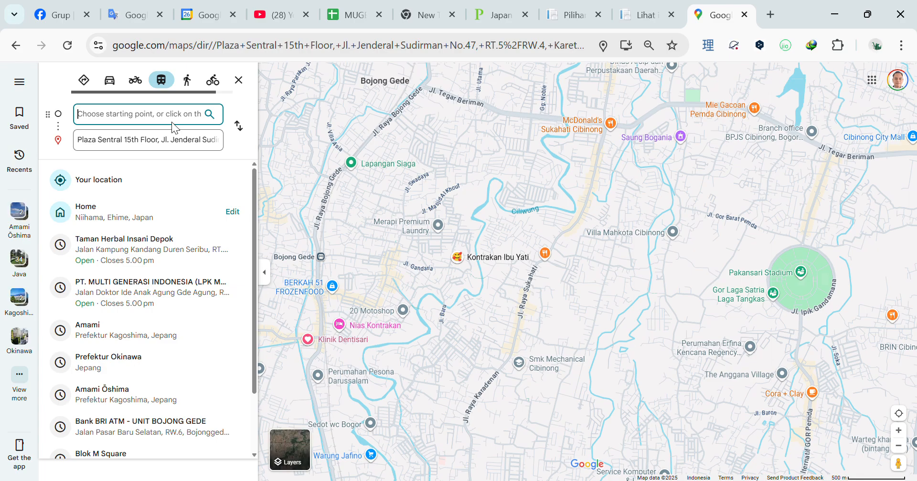
# - Route from Blok M and inspect the 21-minute MRT transit route on the map
pyautogui.write('blok m')
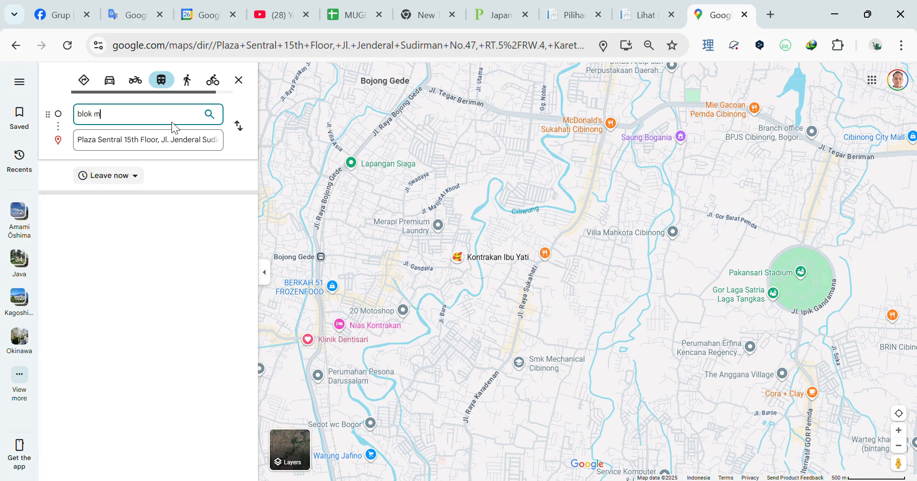
pyautogui.press('Return')
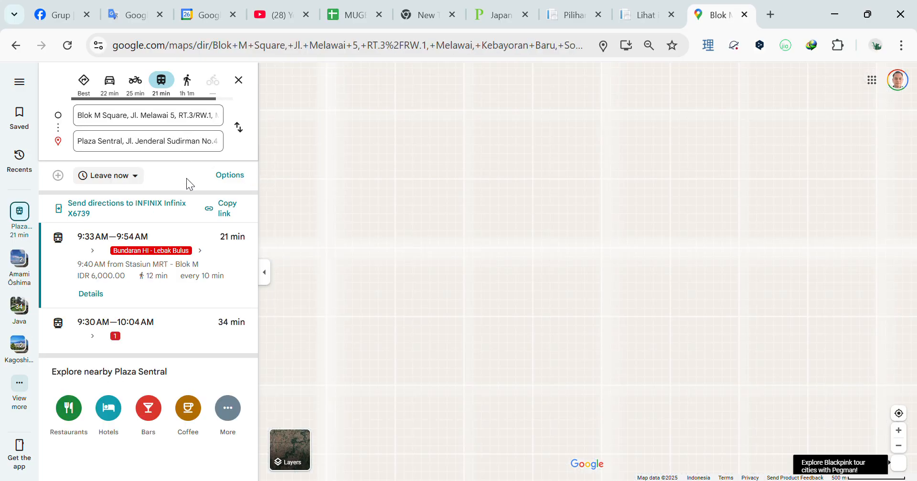
pyautogui.click(71, 260)
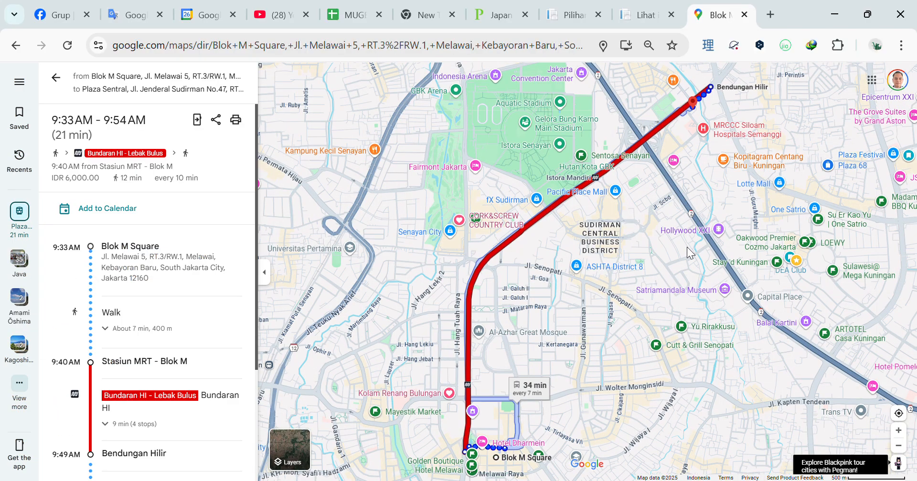
pyautogui.scroll(-3, 592, 268)
pyautogui.scroll(10, 595, 267)
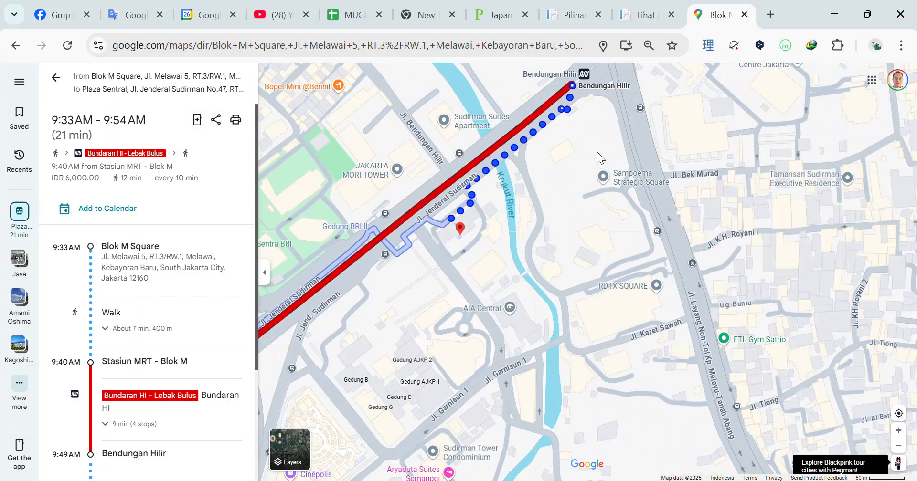
pyautogui.moveTo(597, 152); pyautogui.dragTo(591, 201)
pyautogui.moveTo(491, 285); pyautogui.dragTo(523, 270)
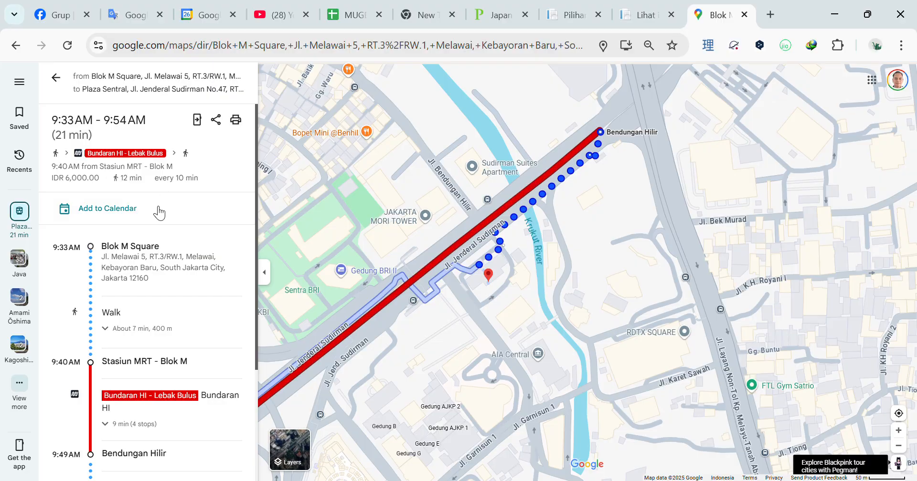
pyautogui.scroll(-3, 196, 306)
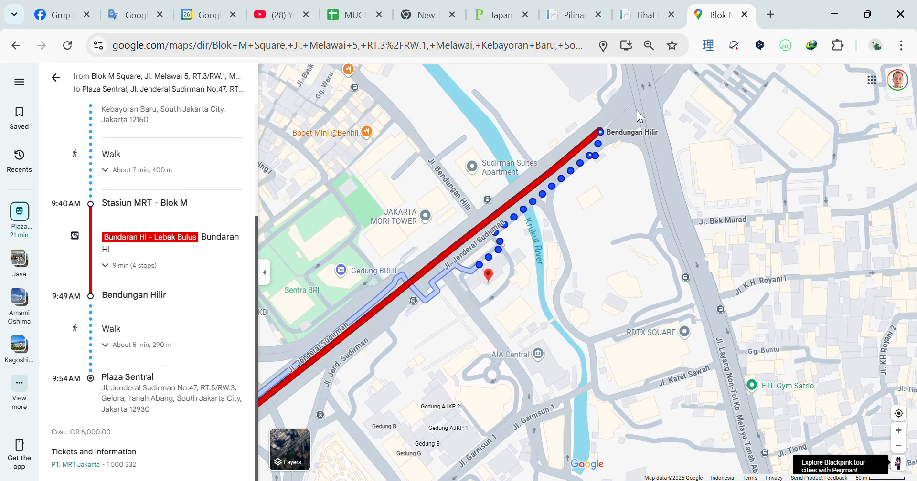
pyautogui.click(645, 15)
# - Return to the 2025/09/07 slot results and pick Plaza Sentral's 10:00 slot
pyautogui.click(573, 15)
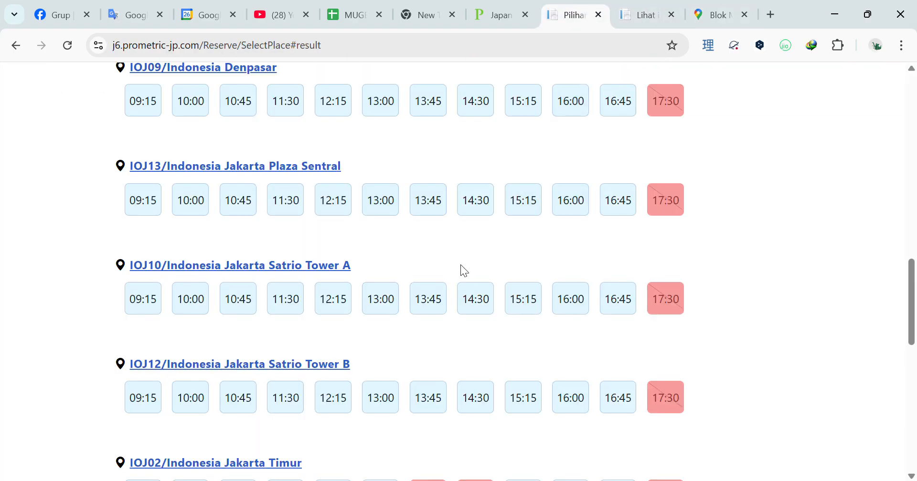
pyautogui.scroll(2, 302, 231)
pyautogui.scroll(-2, 305, 229)
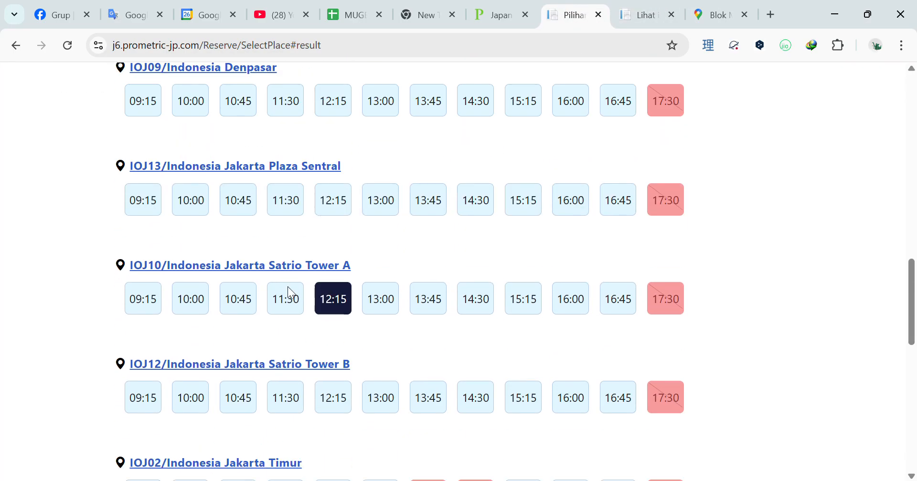
pyautogui.scroll(3, 403, 229)
pyautogui.scroll(-2, 291, 250)
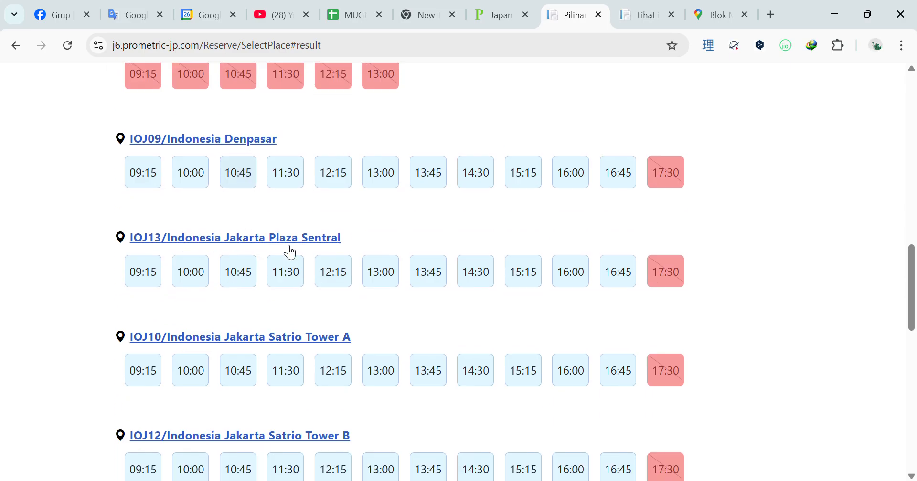
pyautogui.scroll(-2, 359, 277)
pyautogui.click(198, 204)
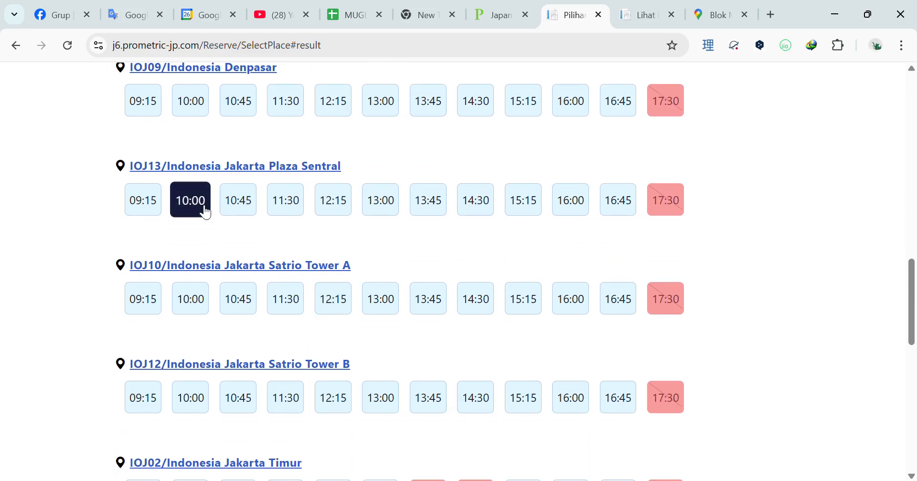
# - Compare the other centres' slots, then confirm the 10:00 Plaza Sentral slot for IDR 550,000
pyautogui.scroll(1, 211, 210)
pyautogui.scroll(-1, 210, 210)
pyautogui.scroll(-1, 213, 226)
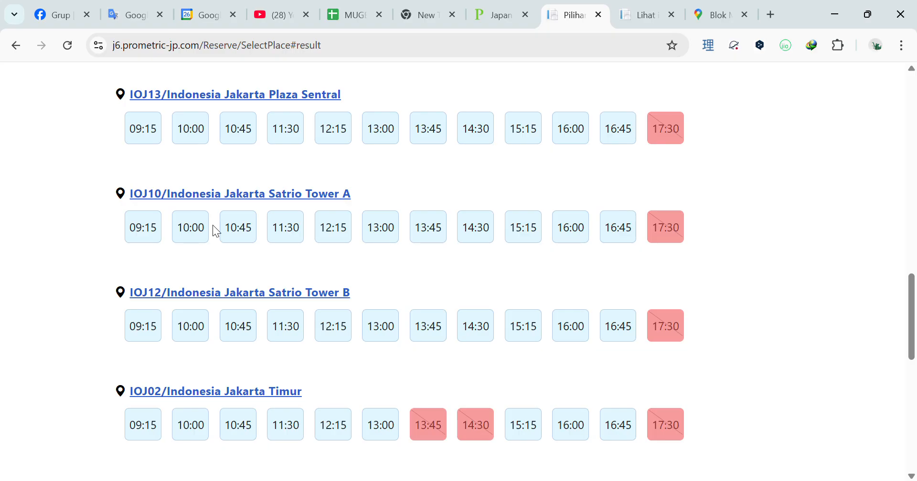
pyautogui.scroll(-2, 296, 237)
pyautogui.scroll(2, 276, 231)
pyautogui.scroll(2, 236, 198)
pyautogui.scroll(-5, 291, 241)
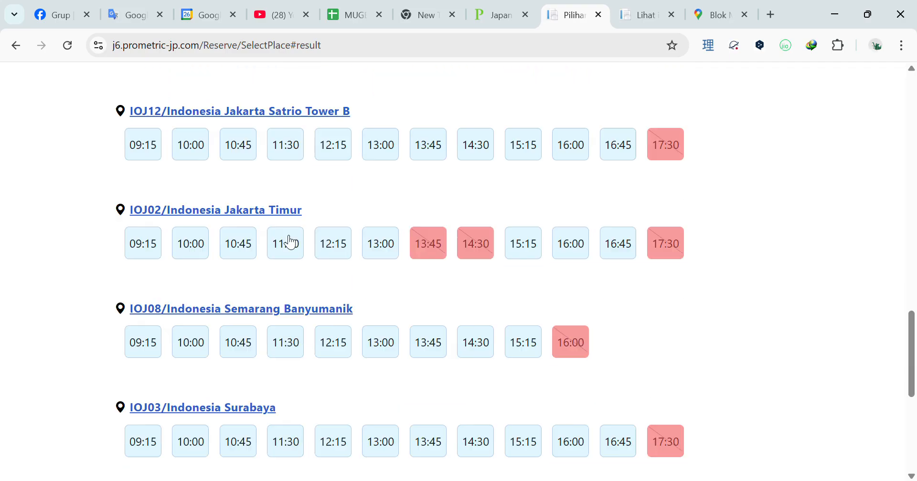
pyautogui.scroll(4, 236, 239)
pyautogui.click(194, 203)
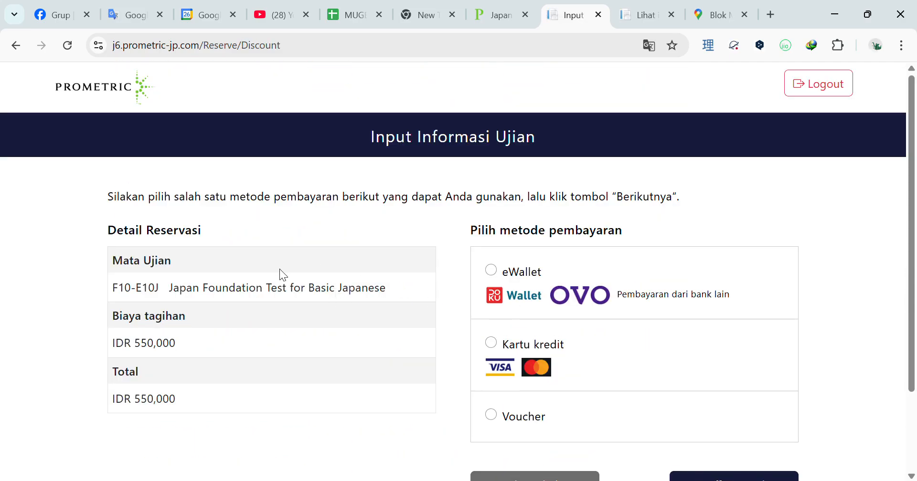
# - Check the 550,000 billing amount and choose eWallet as the payment method
pyautogui.scroll(-1, 194, 254)
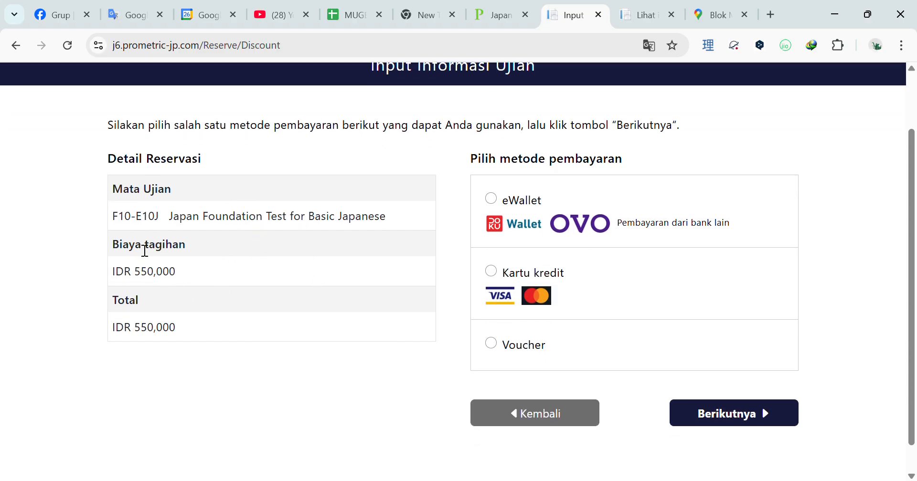
pyautogui.moveTo(135, 275); pyautogui.dragTo(178, 277)
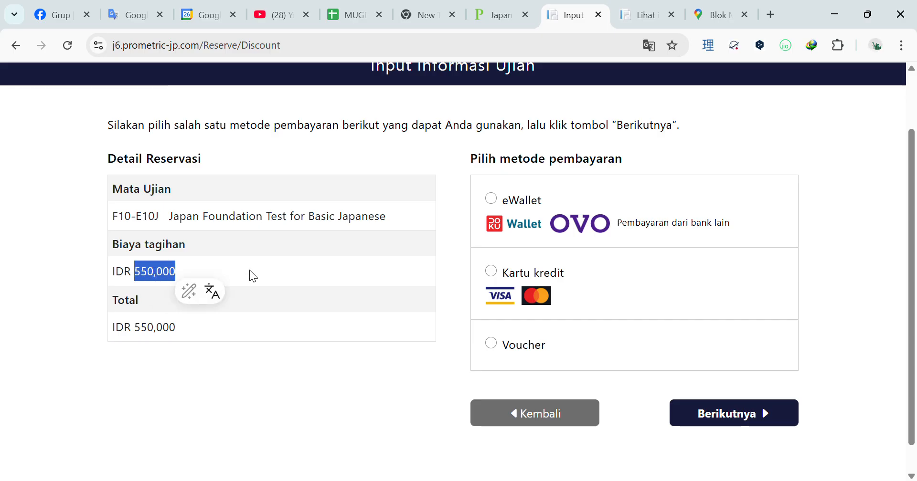
pyautogui.click(264, 271)
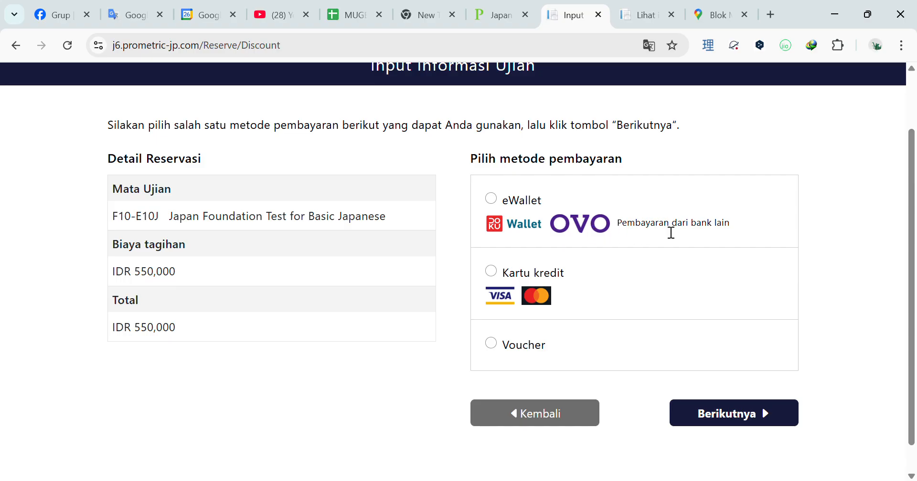
pyautogui.click(524, 201)
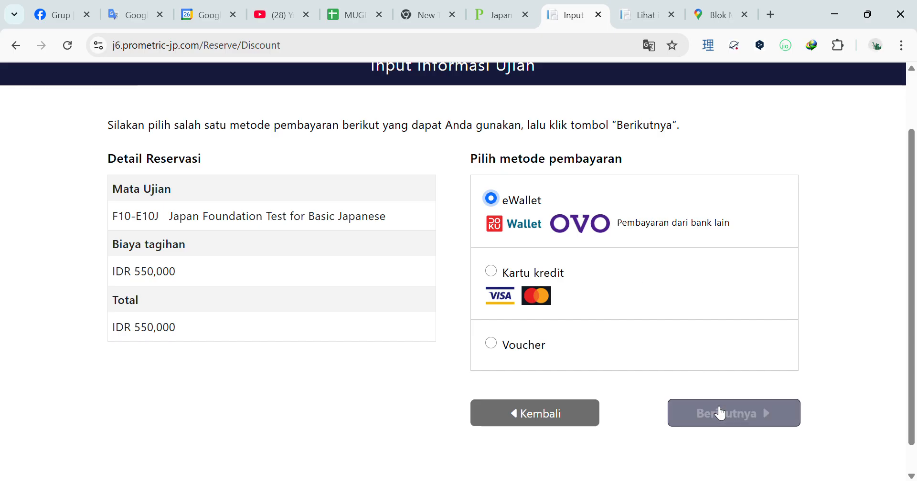
pyautogui.click(721, 413)
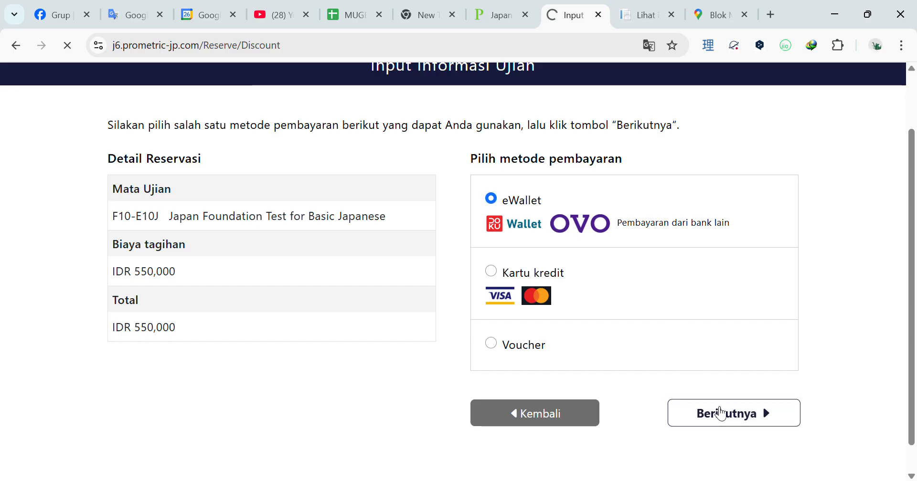
# - Fill the emergency contact phone number from autofill and confirm the reservation for payment
pyautogui.scroll(-3, 342, 286)
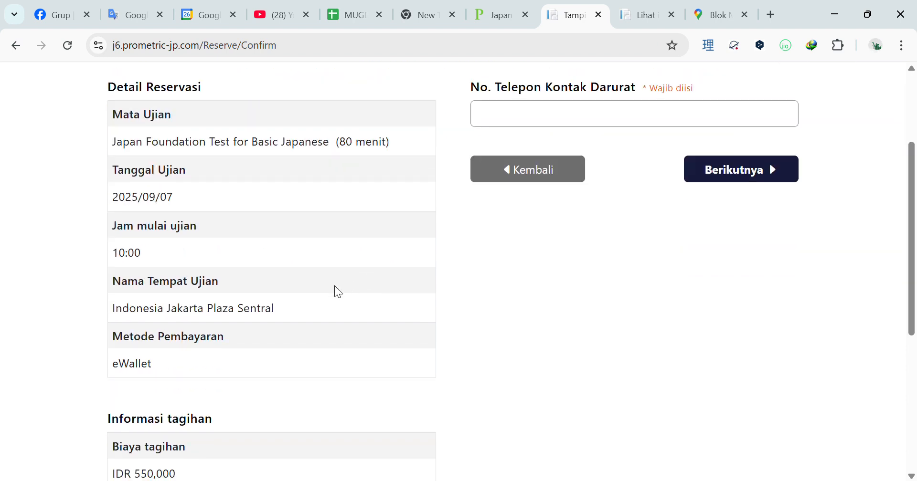
pyautogui.scroll(-5, 307, 277)
pyautogui.moveTo(114, 273); pyautogui.dragTo(279, 280)
pyautogui.click(177, 326)
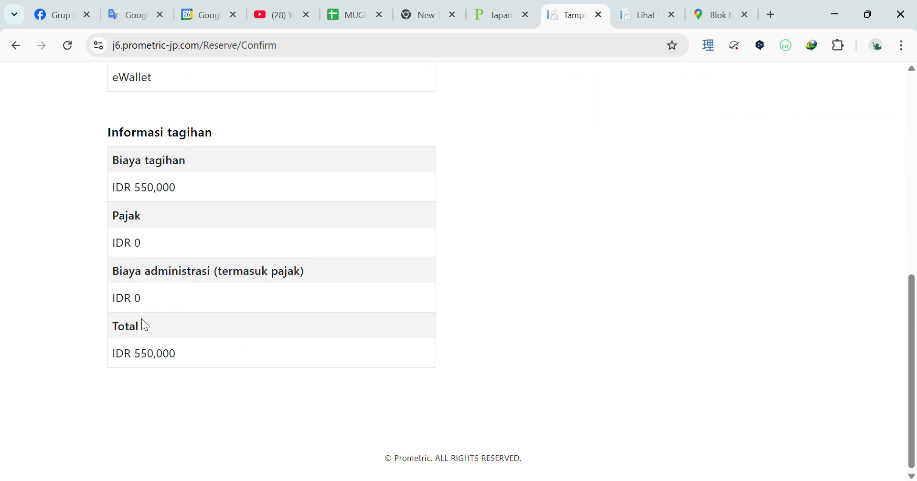
pyautogui.moveTo(174, 353); pyautogui.dragTo(137, 354)
pyautogui.scroll(6, 156, 262)
pyautogui.scroll(2, 243, 274)
pyautogui.click(549, 269)
pyautogui.click(572, 293)
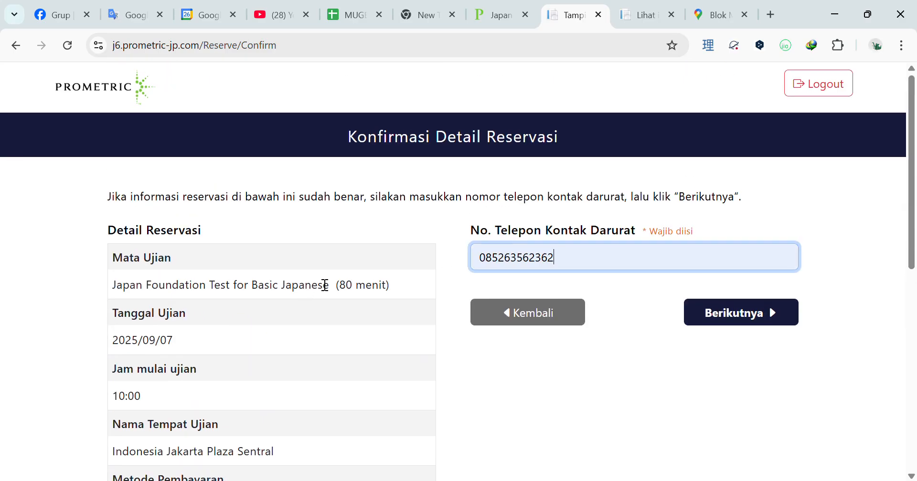
pyautogui.scroll(-3, 324, 285)
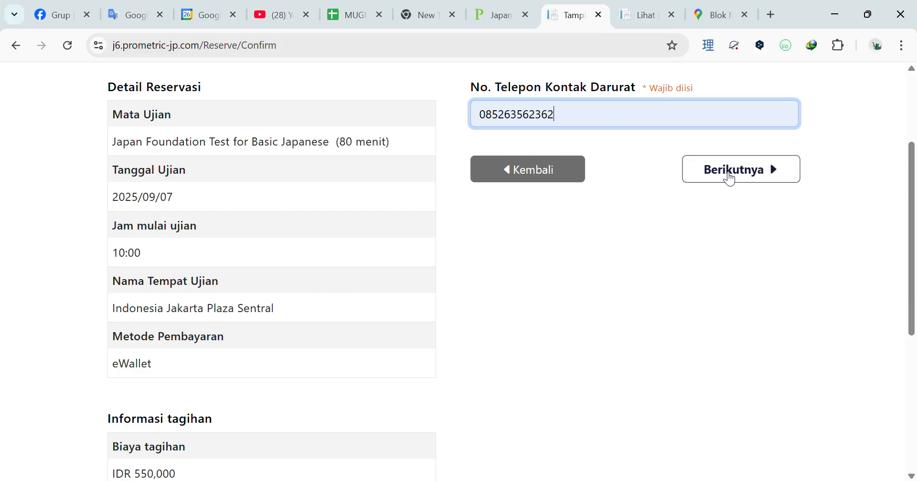
pyautogui.click(729, 178)
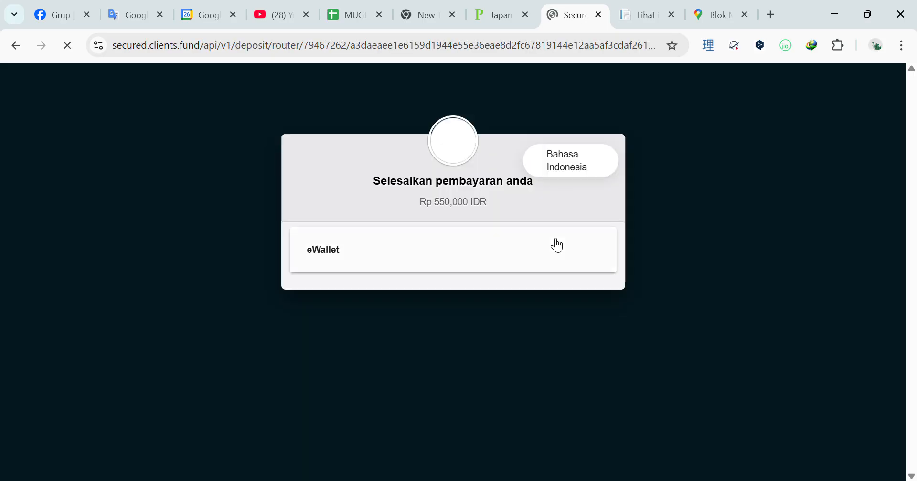
# - Scroll through the gateway's eWallet options: Dana, DOKU Wallet and OVO for Rp 550,000
pyautogui.scroll(-2, 557, 242)
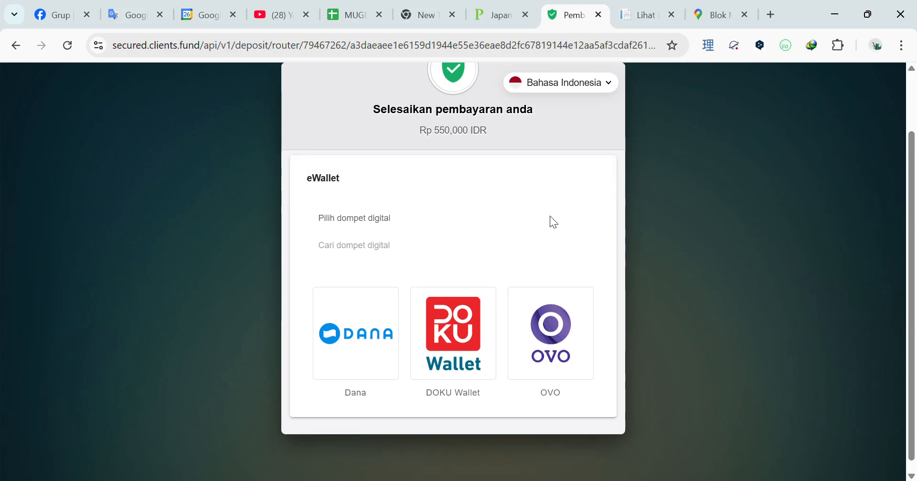
pyautogui.scroll(1, 443, 274)
pyautogui.scroll(1, 443, 273)
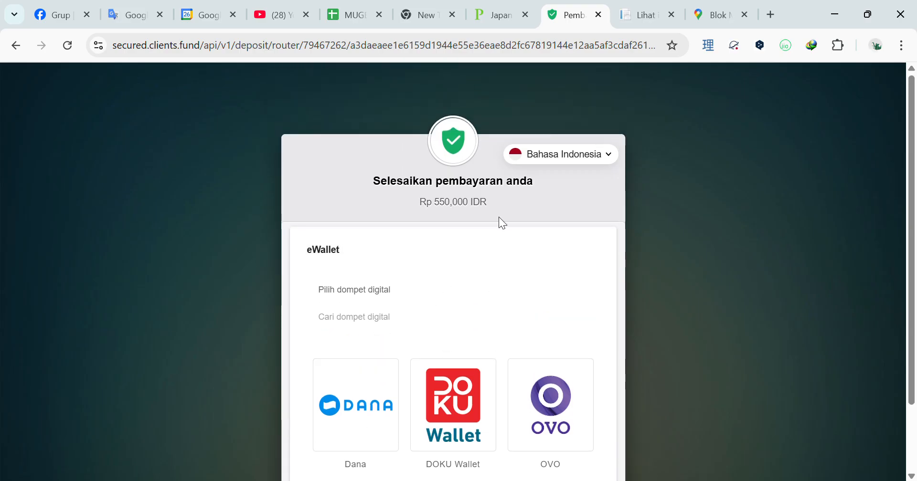
pyautogui.scroll(-2, 565, 212)
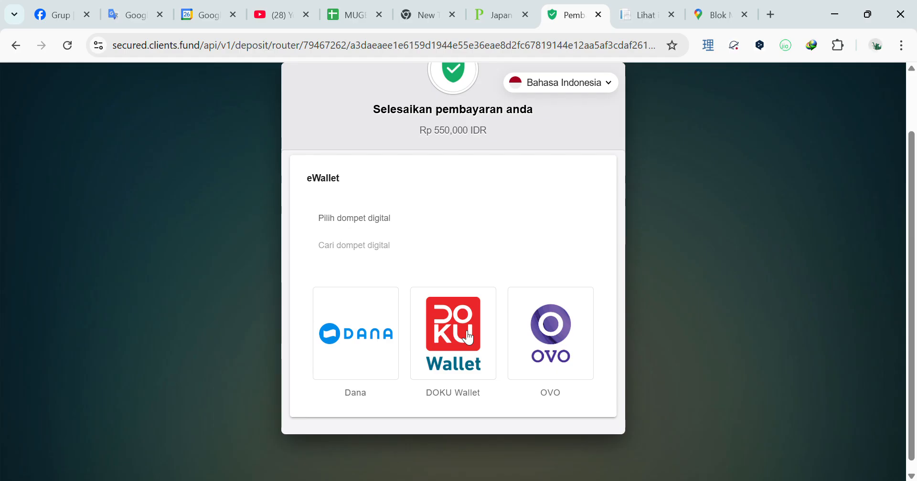
pyautogui.scroll(-1, 487, 352)
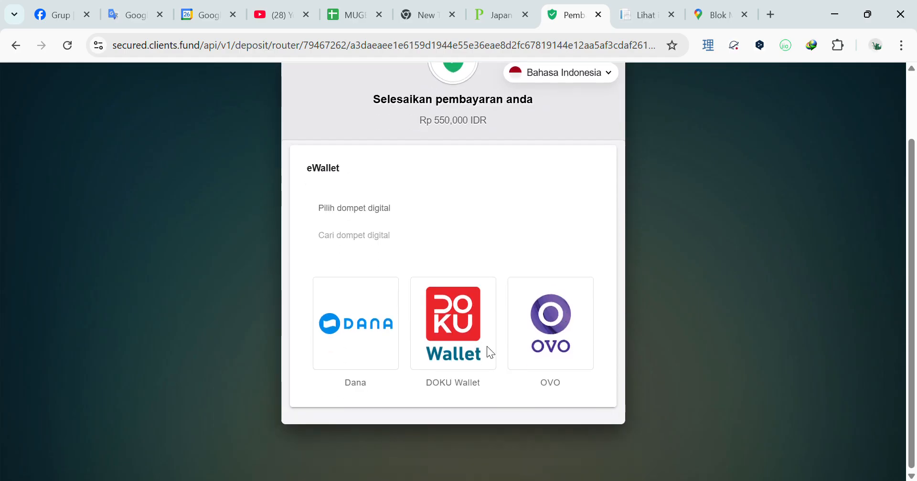
pyautogui.scroll(2, 506, 293)
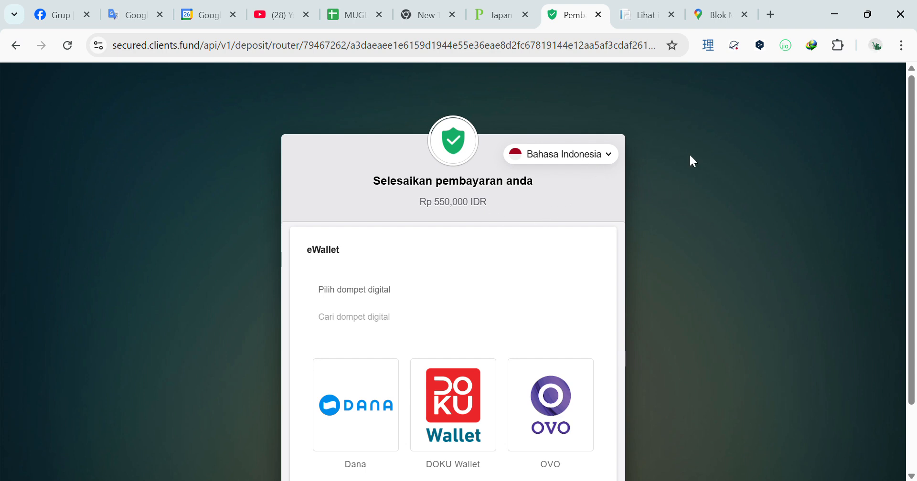
pyautogui.scroll(-2, 689, 153)
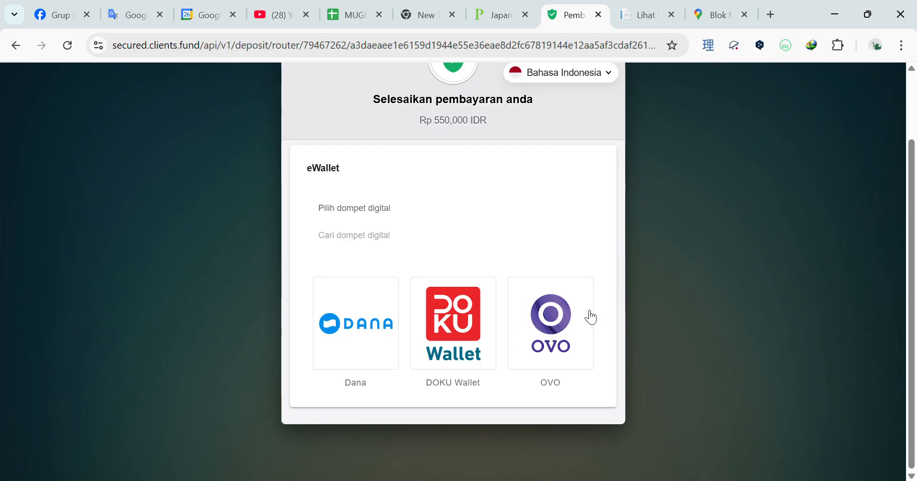
# - Go back to the confirmation page and delete the emergency phone number
pyautogui.click(17, 45)
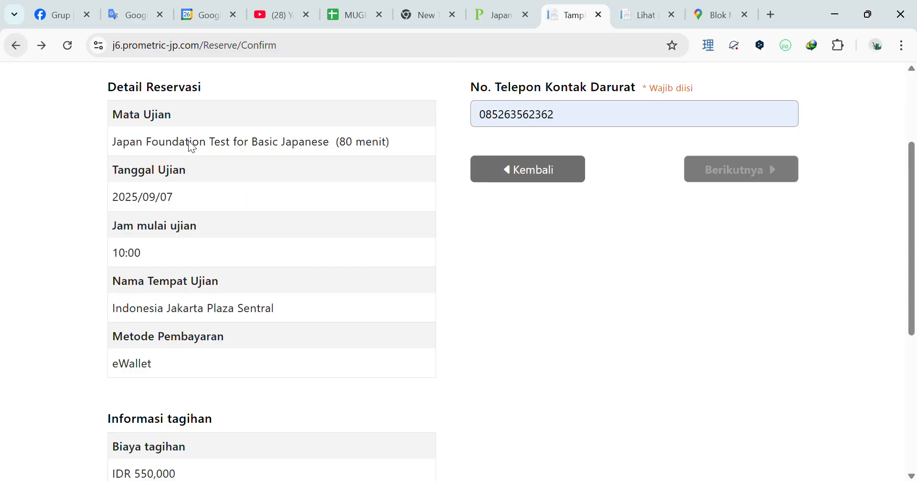
pyautogui.scroll(-4, 461, 212)
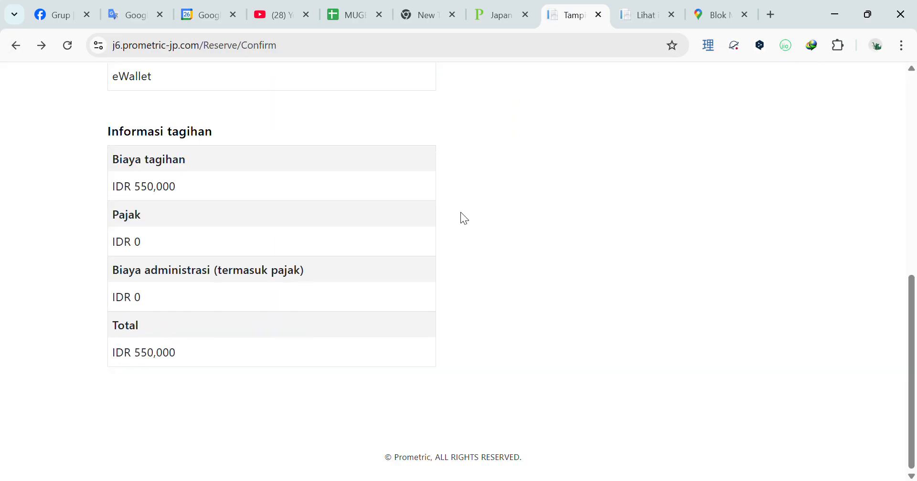
pyautogui.scroll(9, 460, 217)
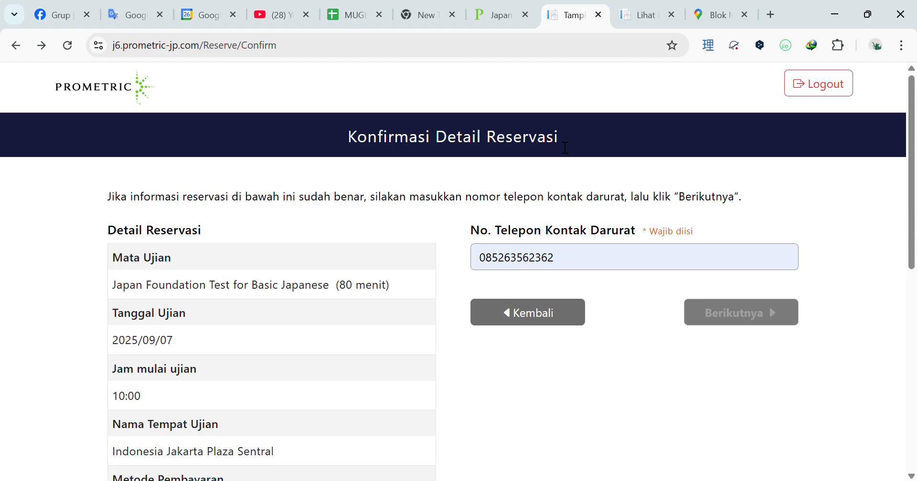
pyautogui.moveTo(588, 261); pyautogui.dragTo(510, 262)
pyautogui.press('BackSpace')
pyautogui.press('BackSpace')
pyautogui.press('BackSpace')
pyautogui.press('BackSpace')
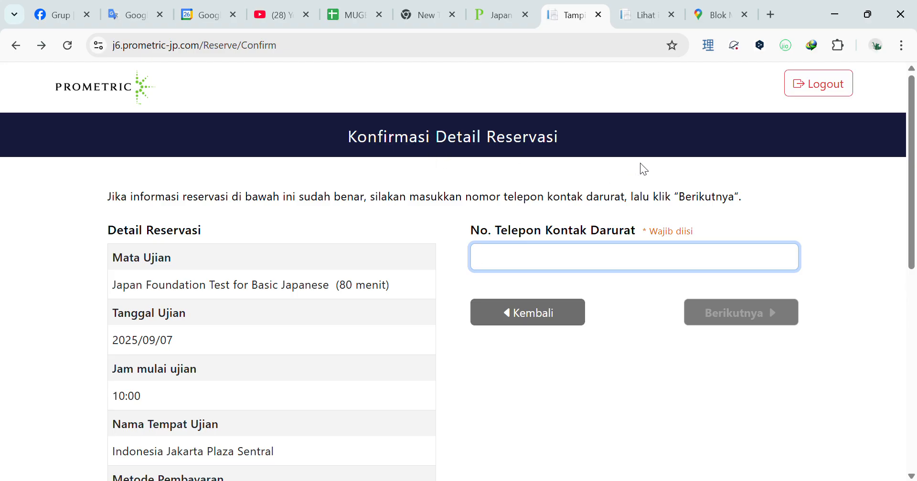
# - Return to the search results and search time slots for 2025/08/31
pyautogui.click(16, 46)
pyautogui.click(17, 50)
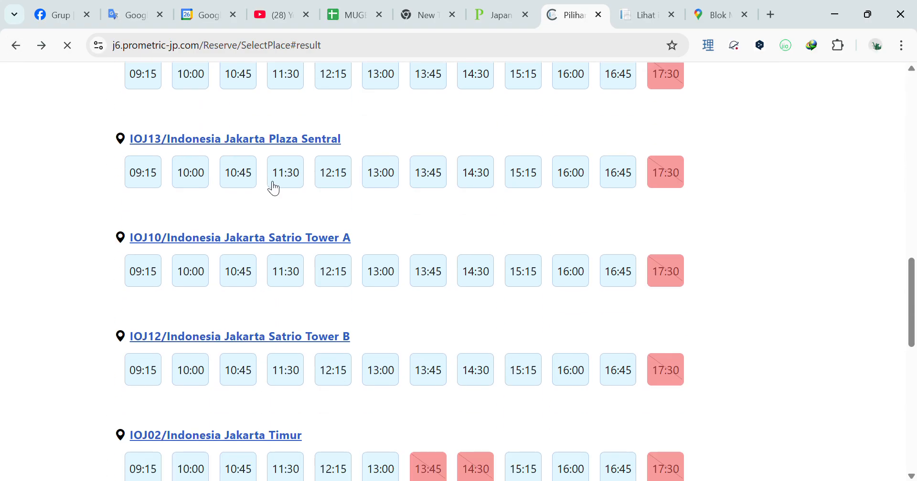
pyautogui.scroll(15, 116, 73)
pyautogui.scroll(4, 349, 210)
pyautogui.click(480, 238)
pyautogui.scroll(-1, 668, 416)
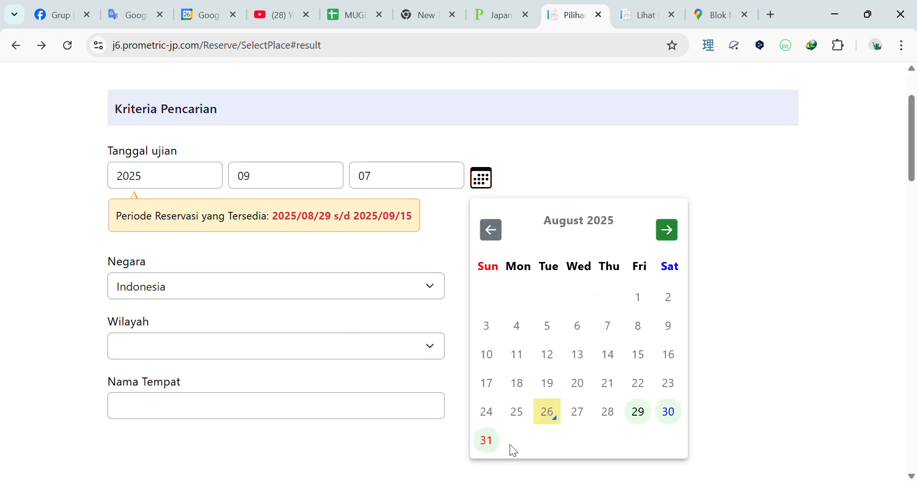
pyautogui.click(492, 443)
pyautogui.scroll(-3, 417, 297)
pyautogui.click(438, 385)
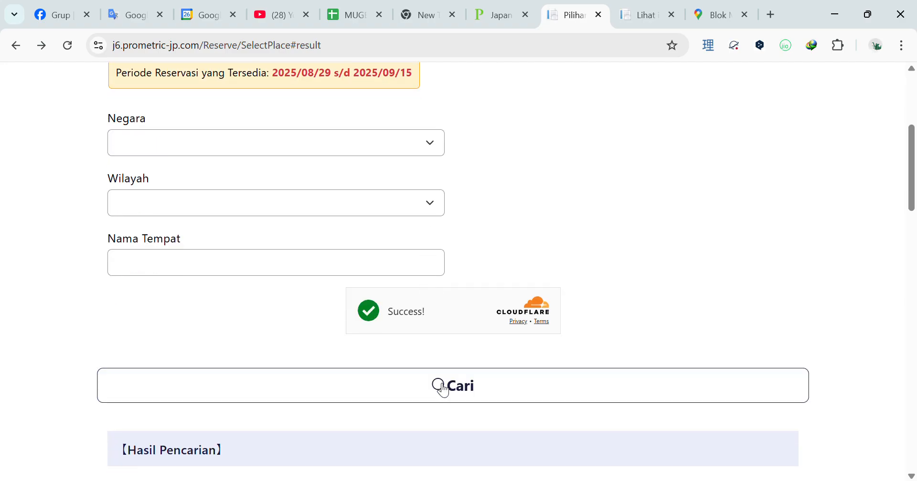
# - Browse the 2025/08/31 slots at Semarang Banyumanik, Surabaya, Yogyakarta Ngaglik and Jakarta Pademangan
pyautogui.scroll(-10, 532, 247)
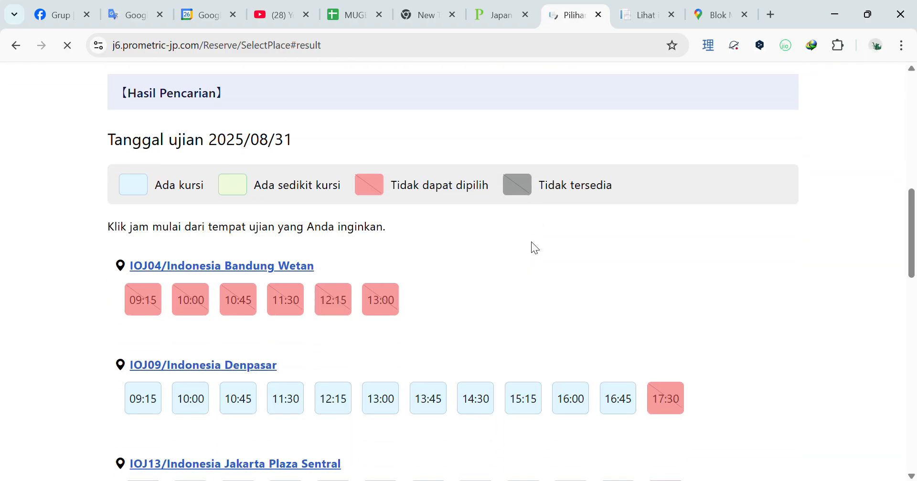
pyautogui.scroll(-3, 434, 319)
pyautogui.scroll(12, 434, 315)
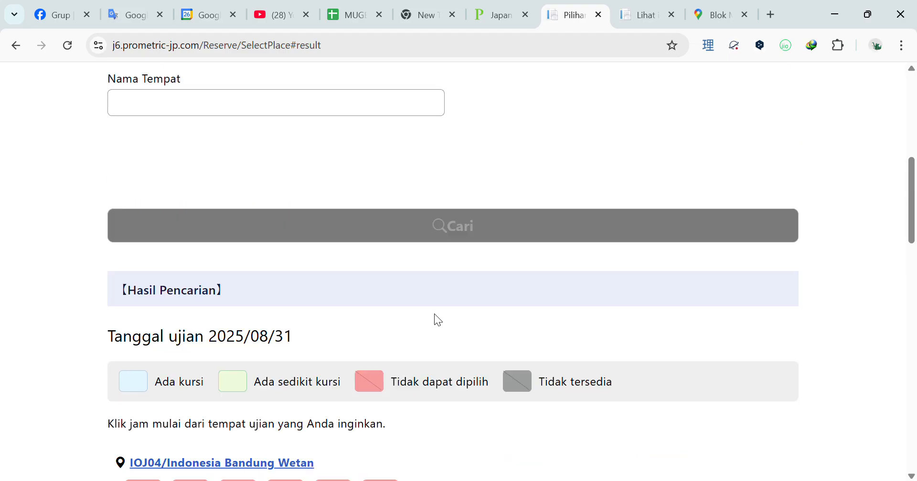
pyautogui.click(483, 172)
pyautogui.click(482, 170)
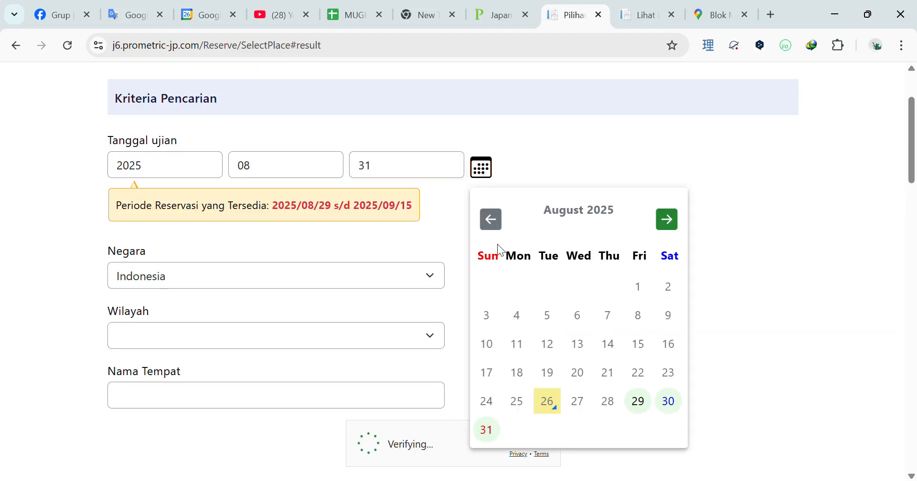
pyautogui.click(482, 170)
pyautogui.scroll(-15, 495, 216)
pyautogui.scroll(-7, 613, 229)
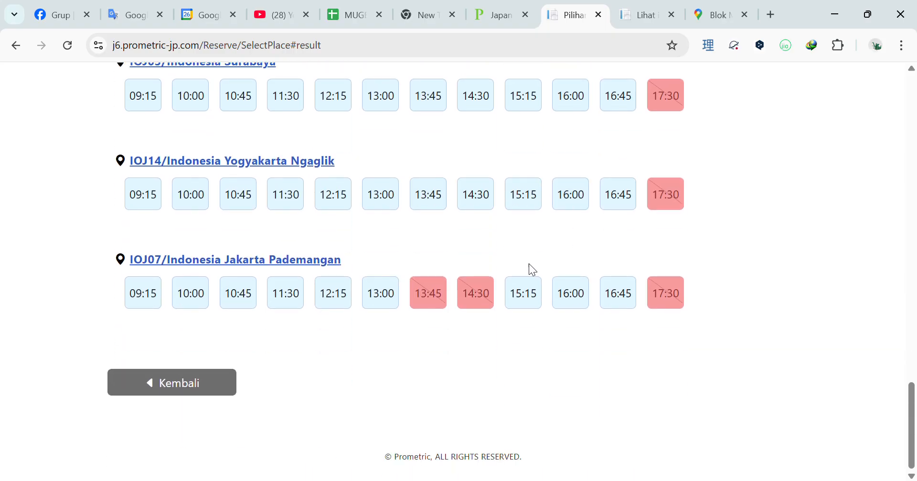
pyautogui.scroll(1, 552, 175)
pyautogui.scroll(3, 551, 171)
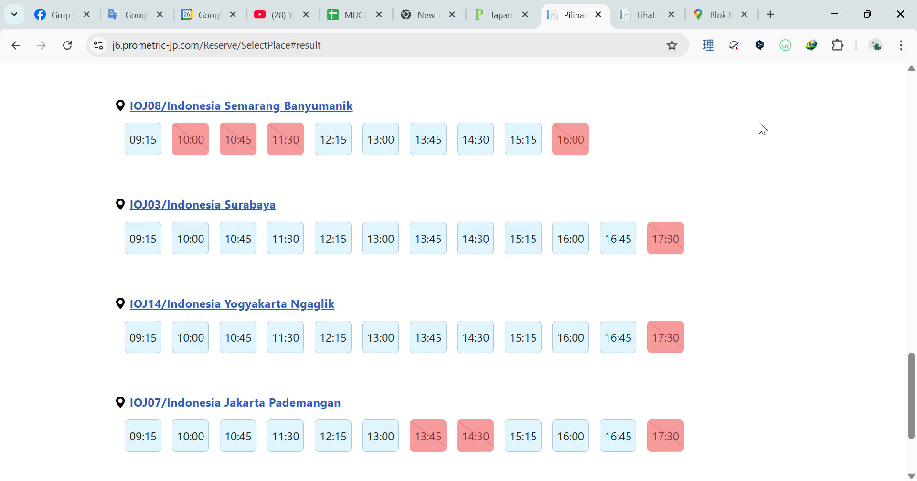